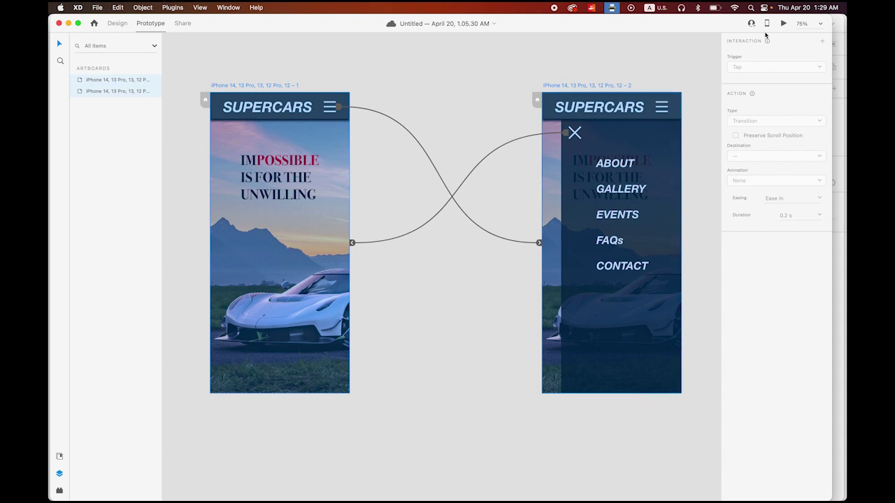
# - Launch the desktop preview of the first SUPERCARS artboard and move its window into position
pyautogui.click(783, 23)
pyautogui.moveTo(401, 63); pyautogui.dragTo(438, 55)
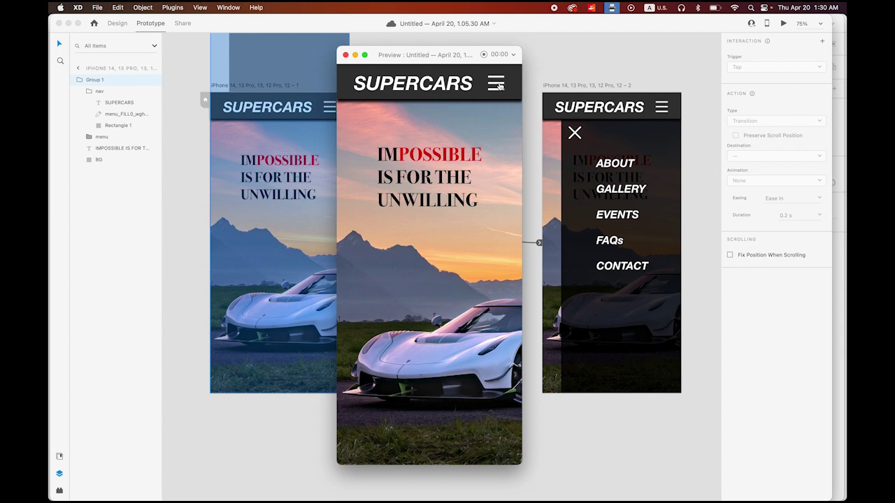
# - In the preview, open and close the dark slide-down menu twice using the hamburger icon and X
pyautogui.click(498, 84)
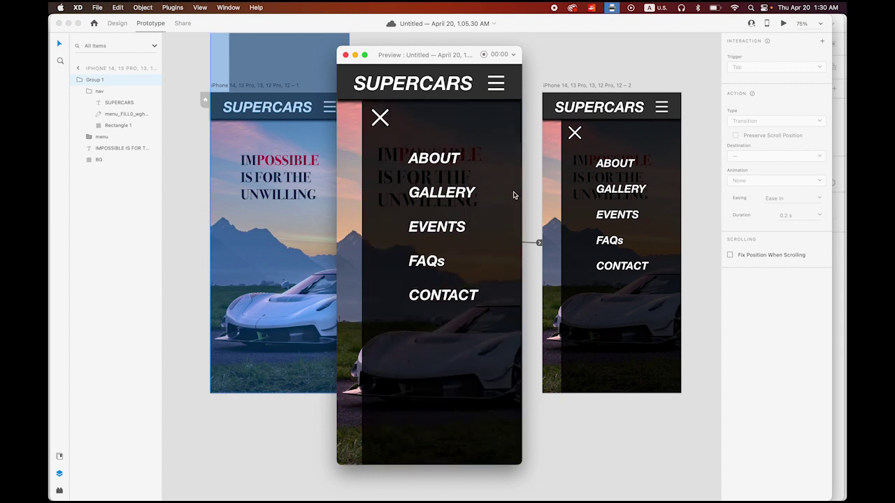
pyautogui.click(378, 119)
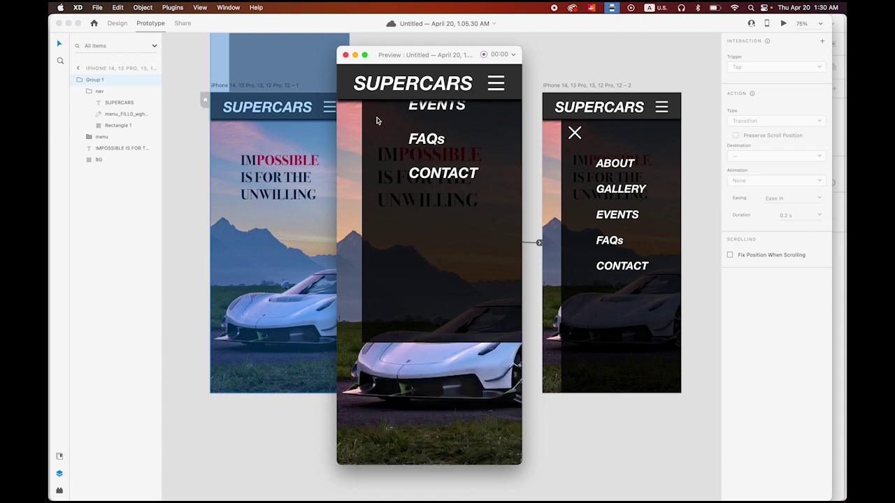
pyautogui.click(500, 85)
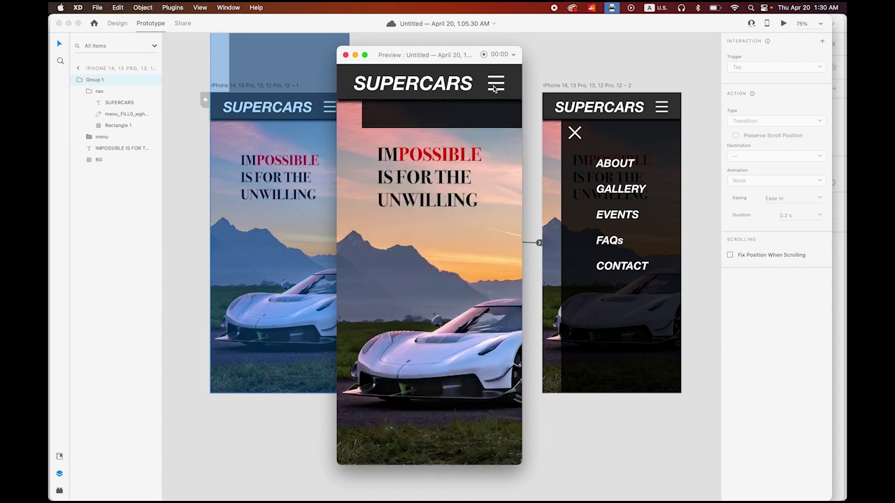
pyautogui.click(388, 119)
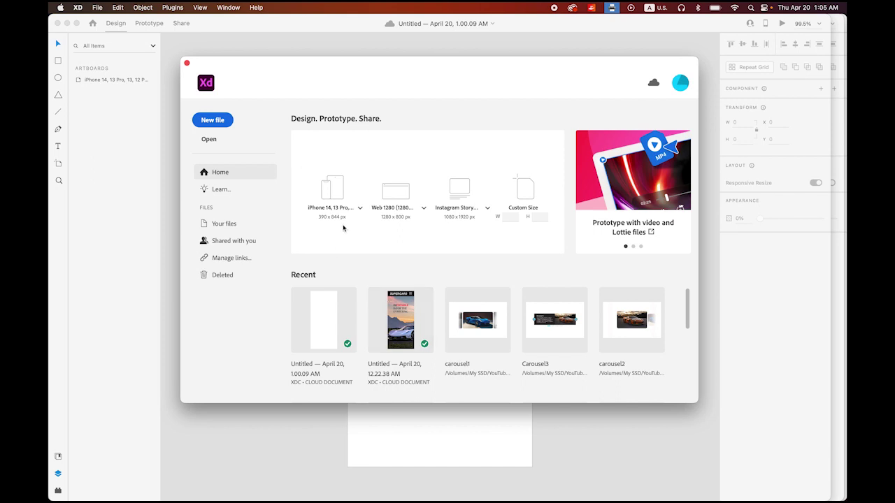
# - Create a new document from the iPhone 14, 13 Pro, 13, 12 Pro, 12 preset (390 × 844)
pyautogui.click(360, 210)
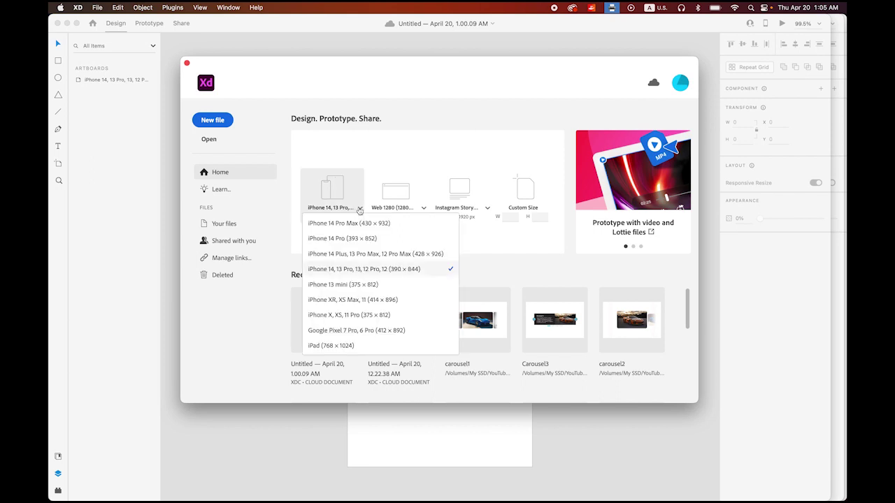
pyautogui.click(366, 272)
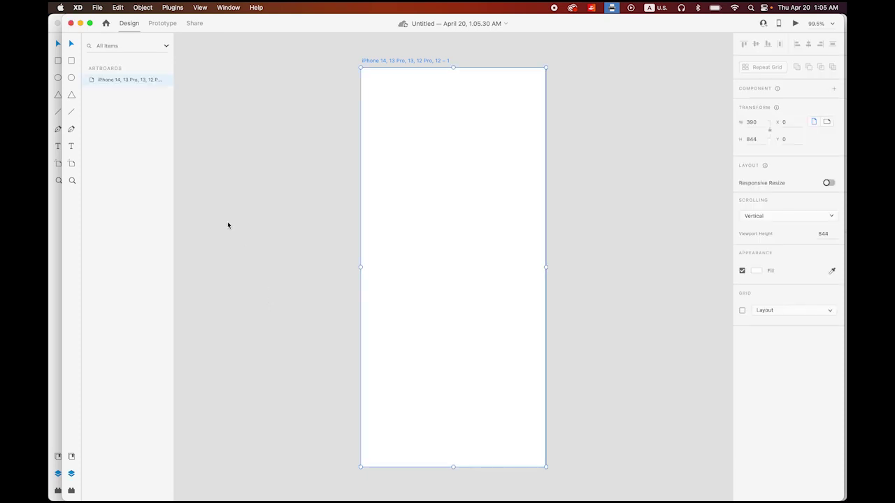
# - Draw a borderless 390 × 844 rectangle over the whole artboard, then bring up Finder's Carousel 1 images
pyautogui.click(71, 62)
pyautogui.click(73, 43)
pyautogui.click(260, 149)
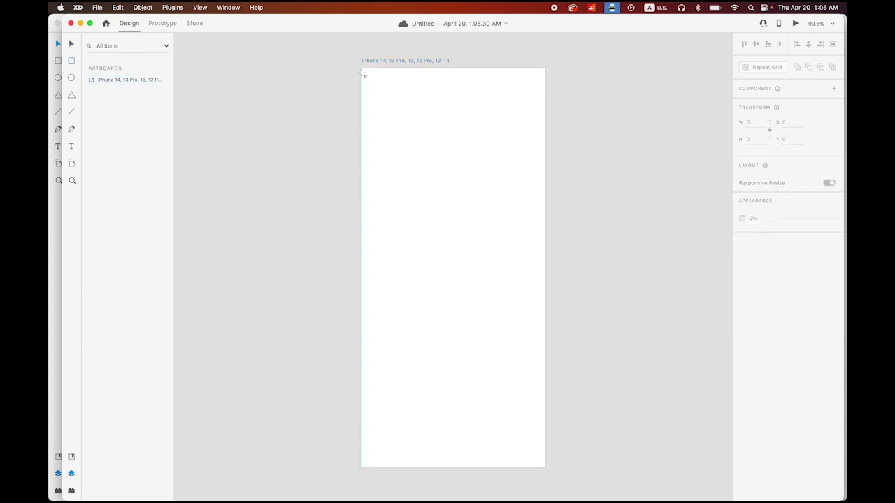
pyautogui.moveTo(364, 71)
pyautogui.mouseDown()
pyautogui.moveTo(487, 359)
pyautogui.moveTo(546, 468)
pyautogui.mouseUp()
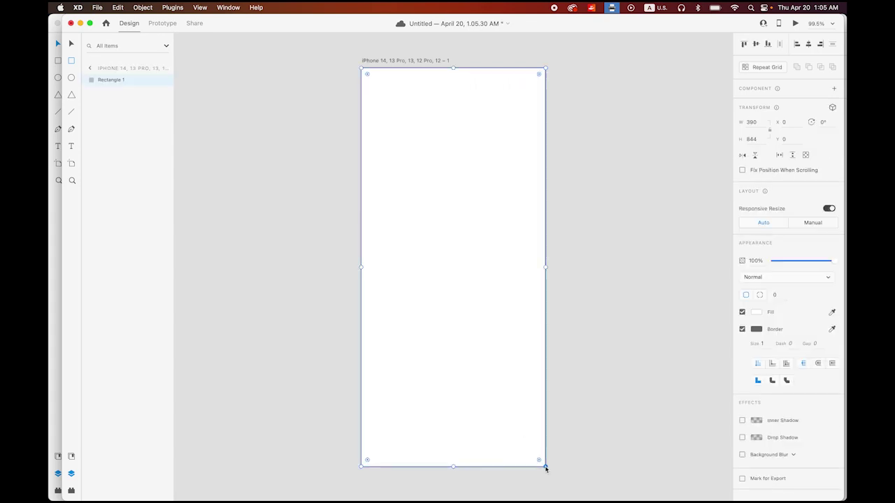
pyautogui.click(742, 330)
pyautogui.click(72, 44)
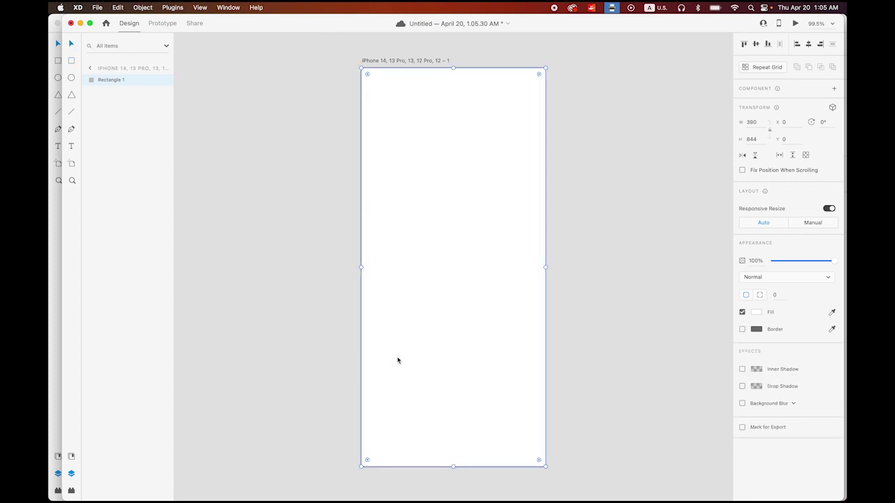
pyautogui.click(70, 483)
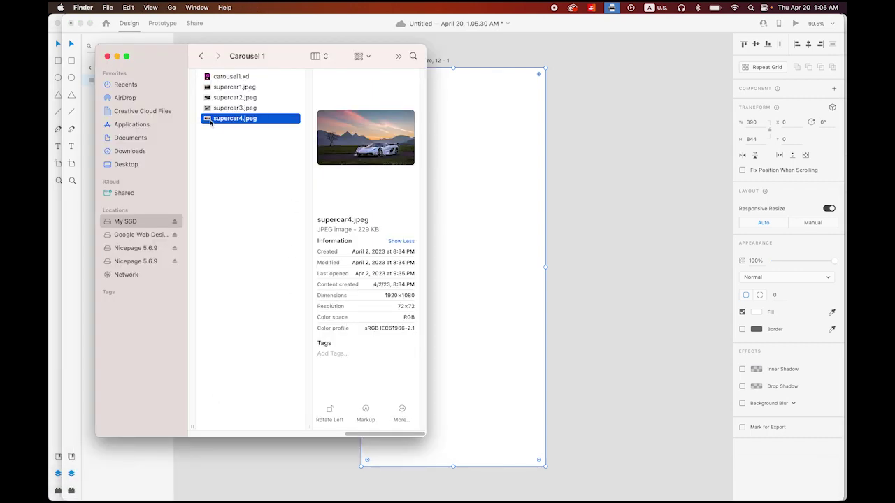
# - Drop supercar4.jpeg from Finder into the full-artboard rectangle
pyautogui.moveTo(170, 68); pyautogui.dragTo(162, 196)
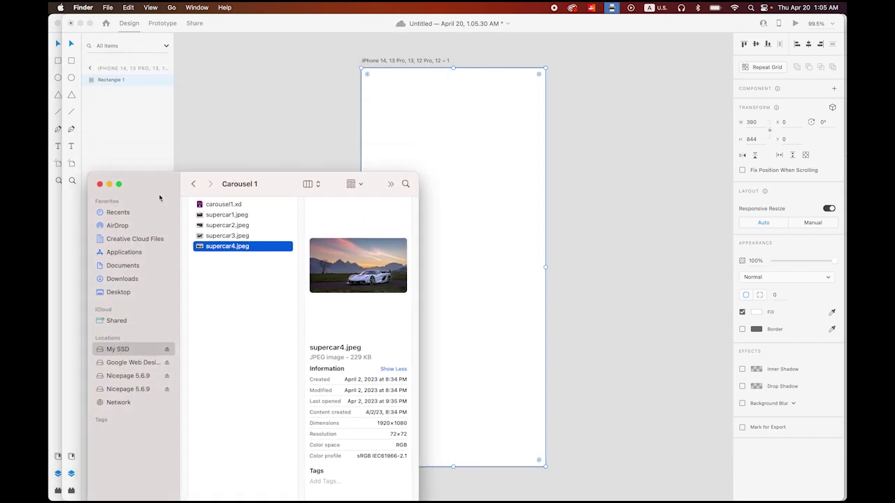
pyautogui.moveTo(204, 248); pyautogui.dragTo(448, 289)
pyautogui.click(579, 259)
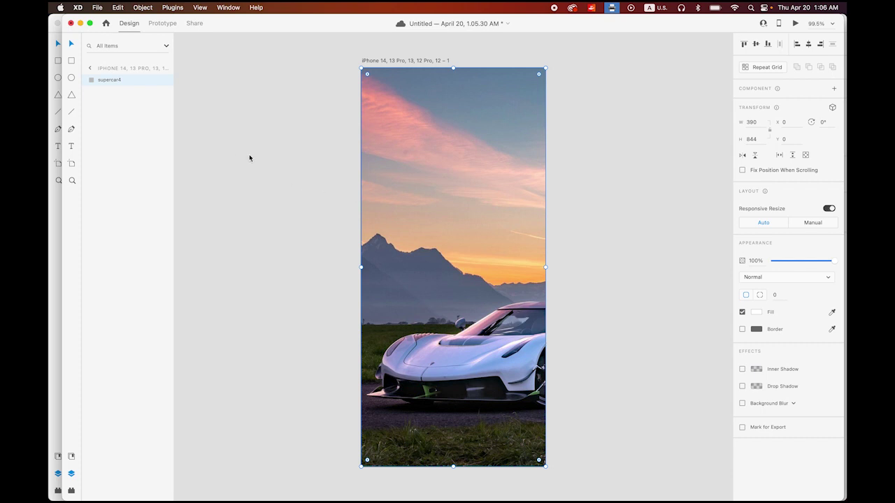
# - Rename the supercar4 image layer to BG
pyautogui.doubleClick(114, 81)
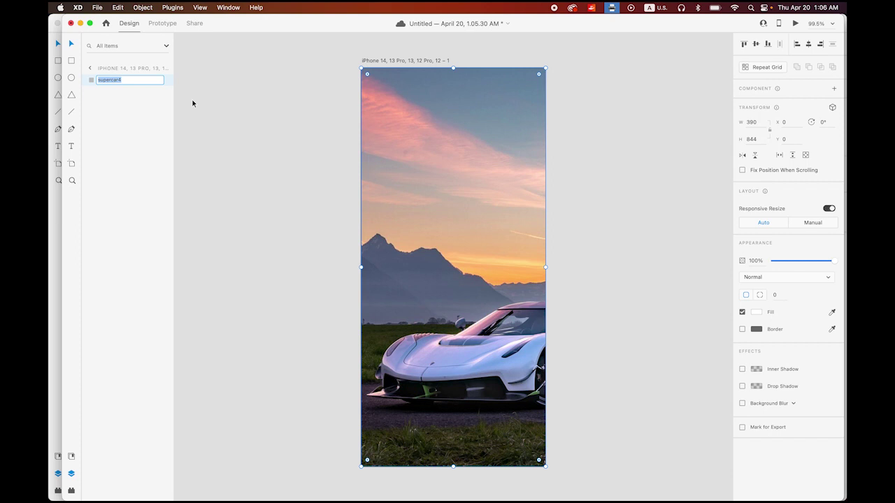
pyautogui.write('BG')
pyautogui.press('Return')
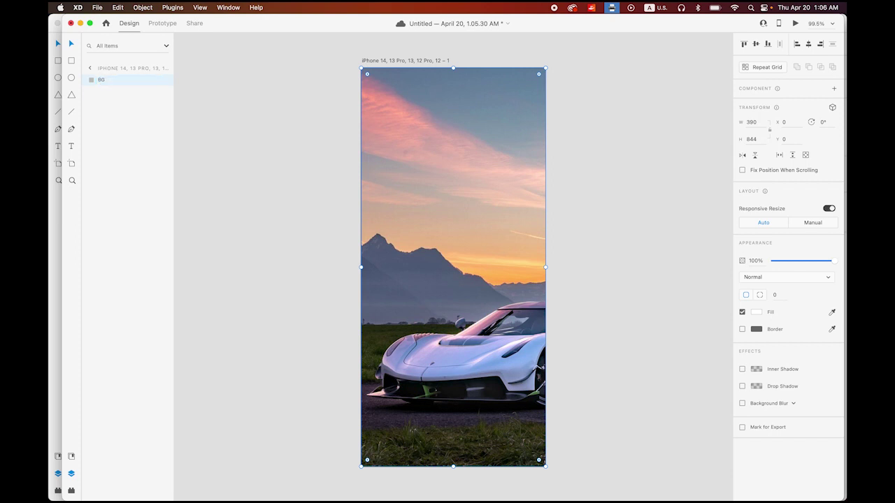
# - Draw a borderless 390 × 74 header bar across the artboard top with fill #363636
pyautogui.click(290, 145)
pyautogui.click(71, 61)
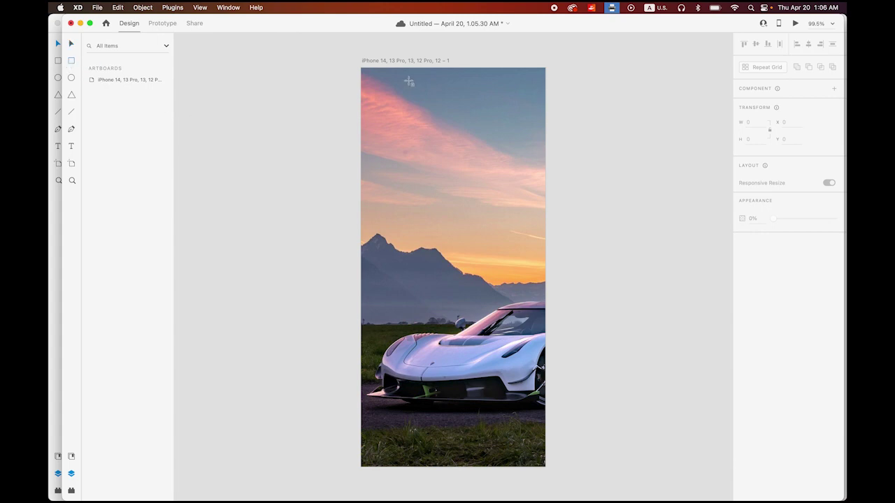
pyautogui.moveTo(362, 68)
pyautogui.mouseDown()
pyautogui.moveTo(431, 90)
pyautogui.moveTo(549, 102)
pyautogui.mouseUp()
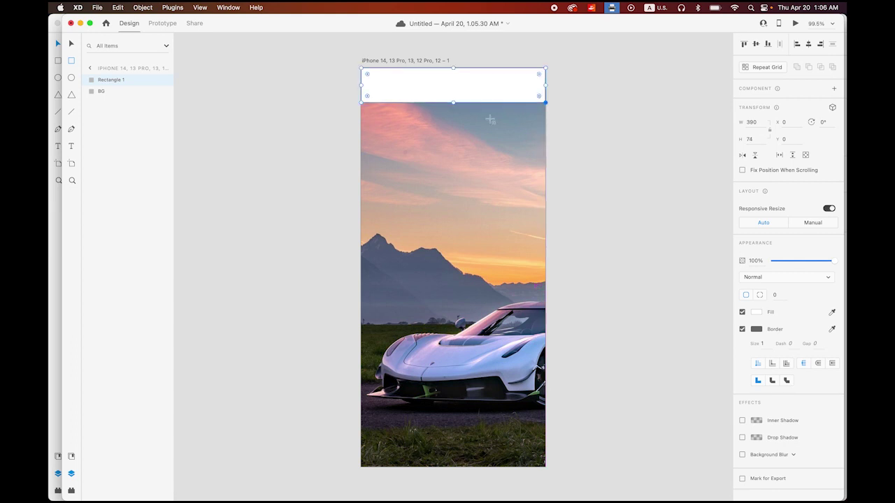
pyautogui.click(743, 329)
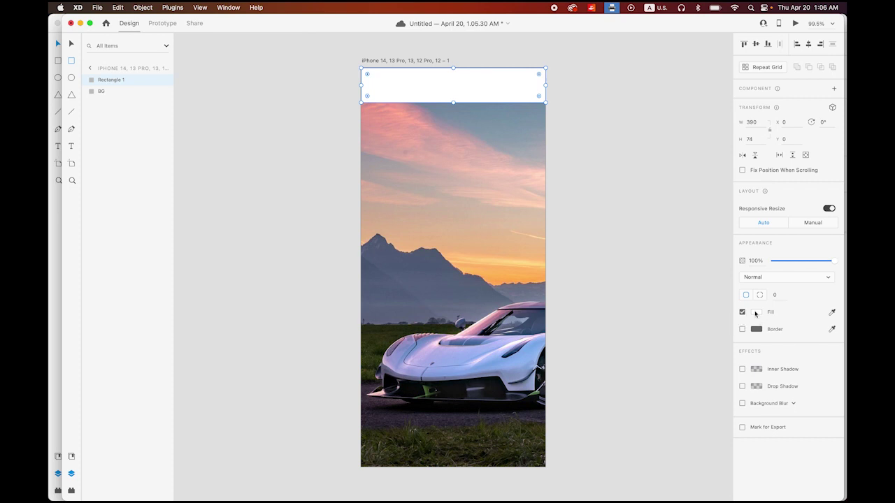
pyautogui.click(756, 312)
pyautogui.moveTo(685, 301); pyautogui.dragTo(622, 327)
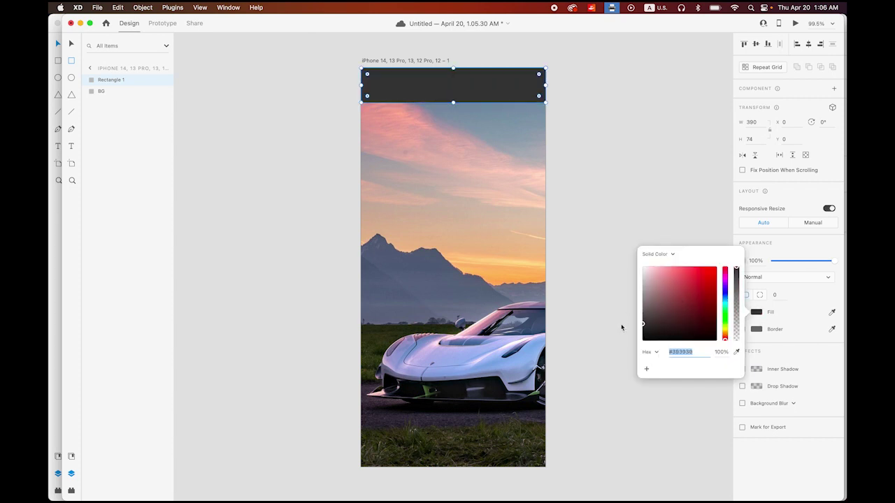
pyautogui.moveTo(622, 326); pyautogui.dragTo(621, 328)
pyautogui.click(117, 67)
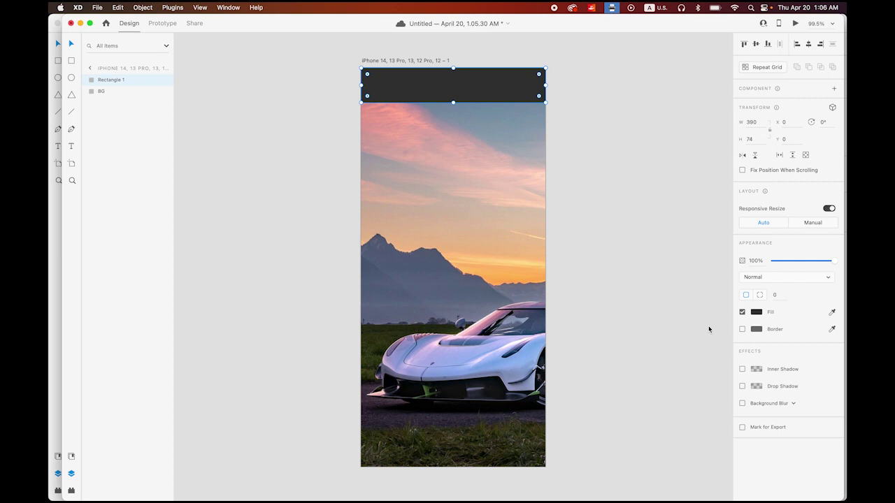
# - Give the header bar a black drop shadow with Y offset 6
pyautogui.click(742, 386)
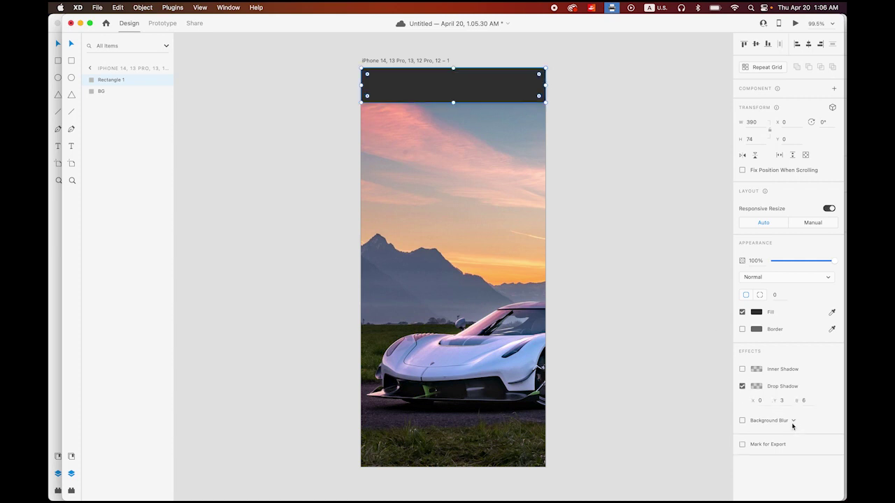
pyautogui.click(762, 389)
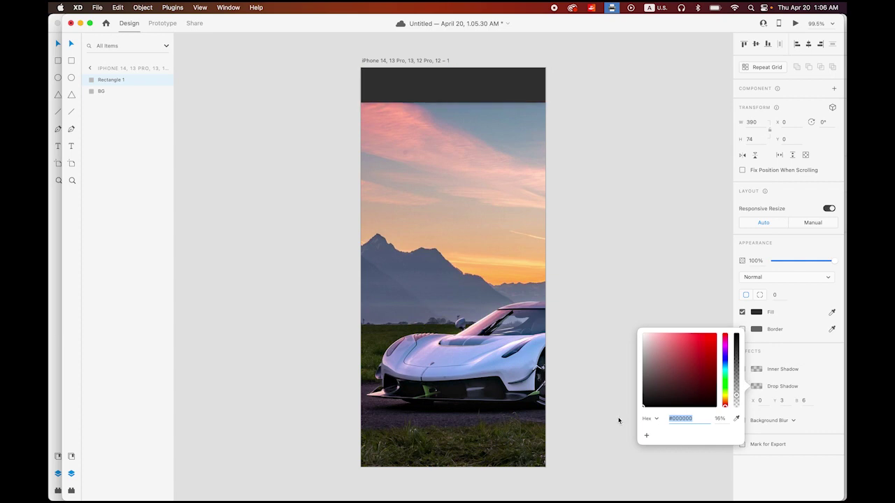
pyautogui.click(819, 378)
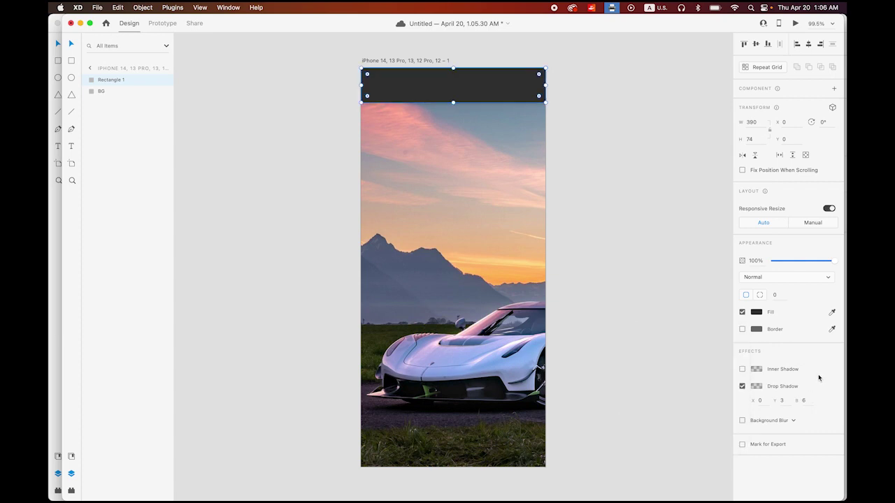
pyautogui.click(760, 386)
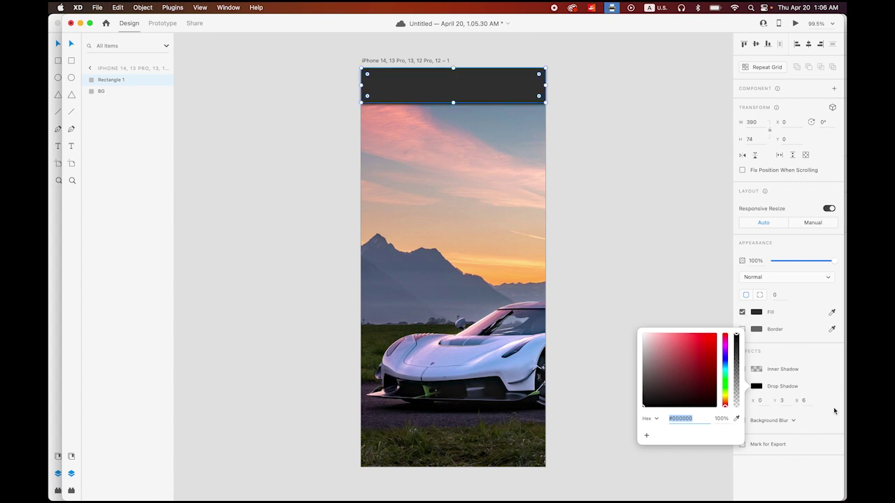
pyautogui.click(827, 365)
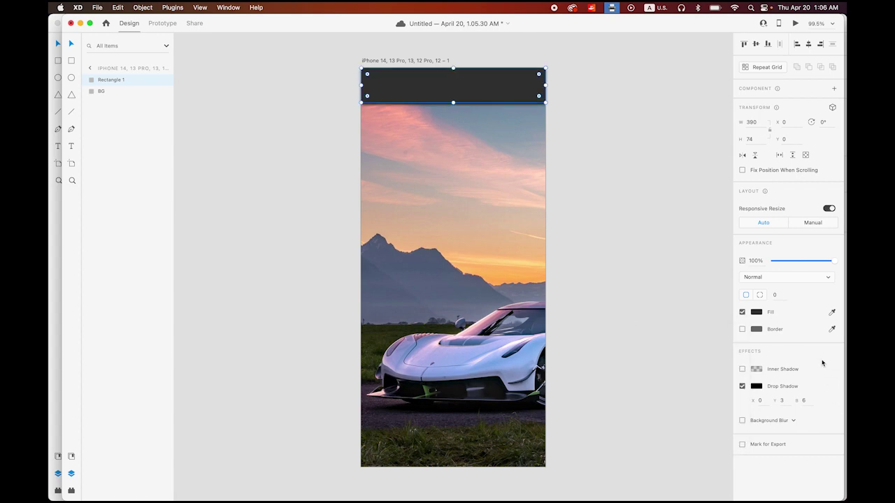
pyautogui.click(783, 400)
pyautogui.write('6')
pyautogui.press('Return')
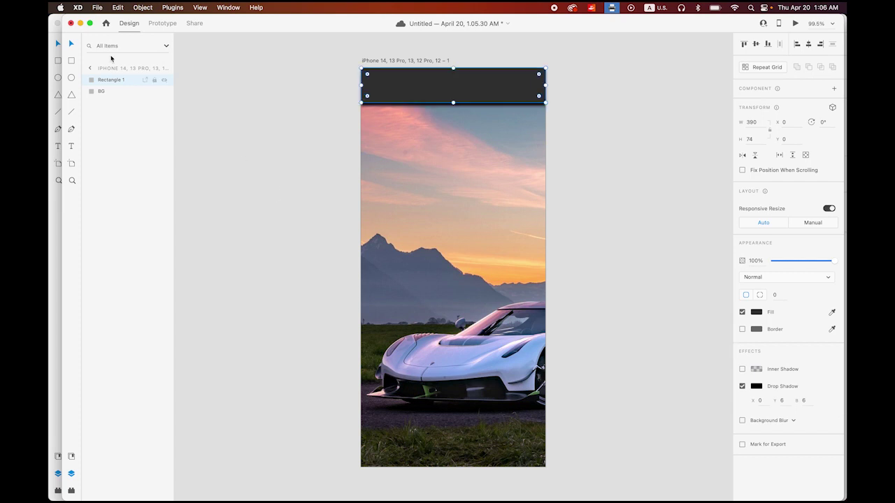
pyautogui.click(323, 122)
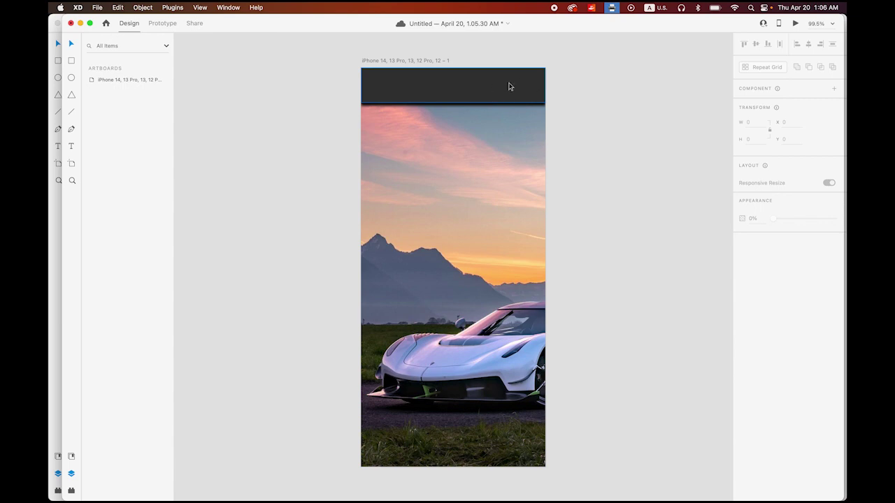
pyautogui.moveTo(220, 499)
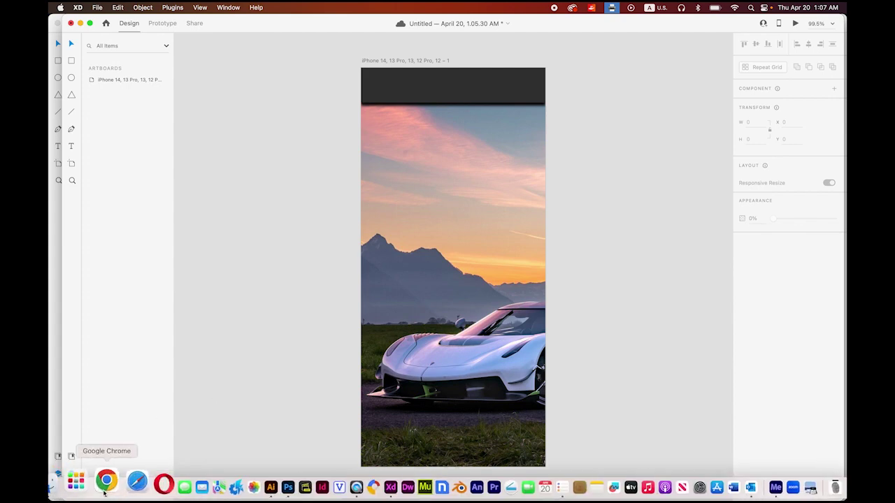
pyautogui.click(105, 482)
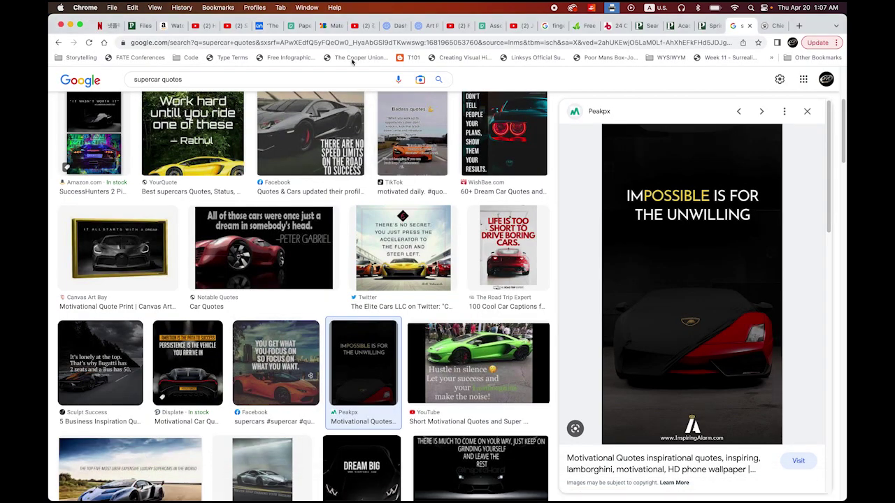
pyautogui.click(329, 25)
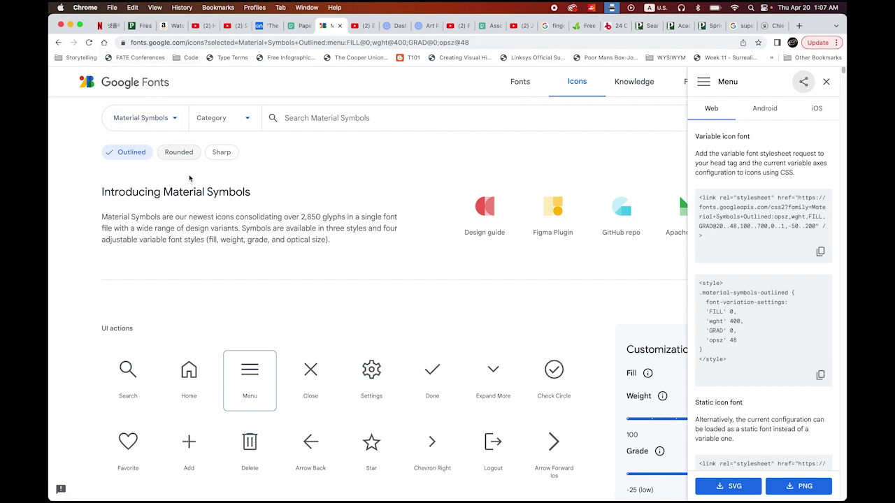
pyautogui.scroll(-2, 287, 353)
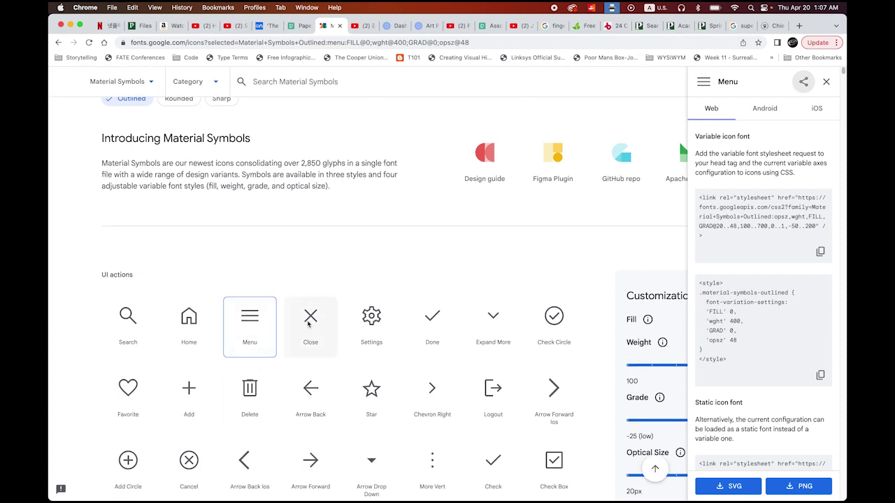
pyautogui.scroll(-1, 248, 336)
pyautogui.click(247, 326)
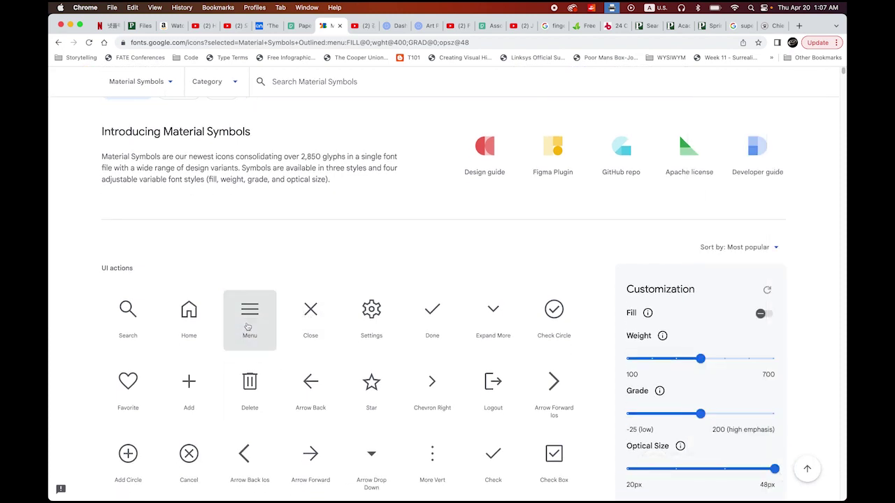
pyautogui.click(307, 321)
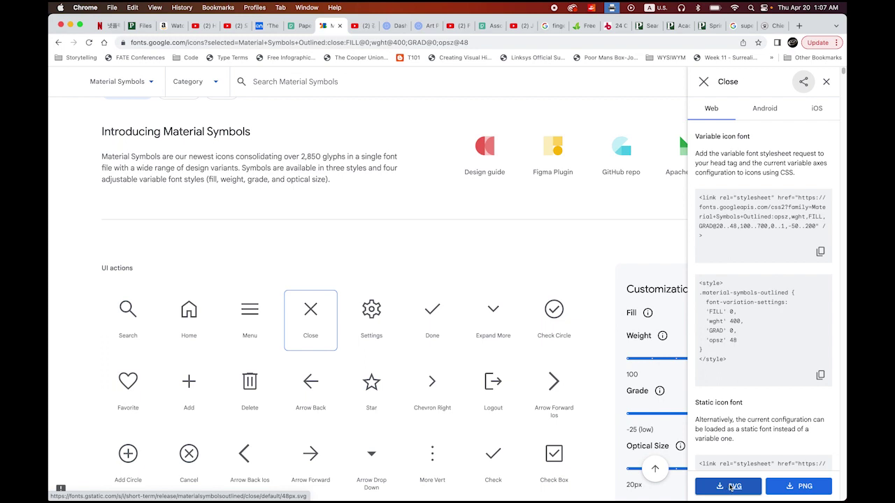
pyautogui.moveTo(245, 479)
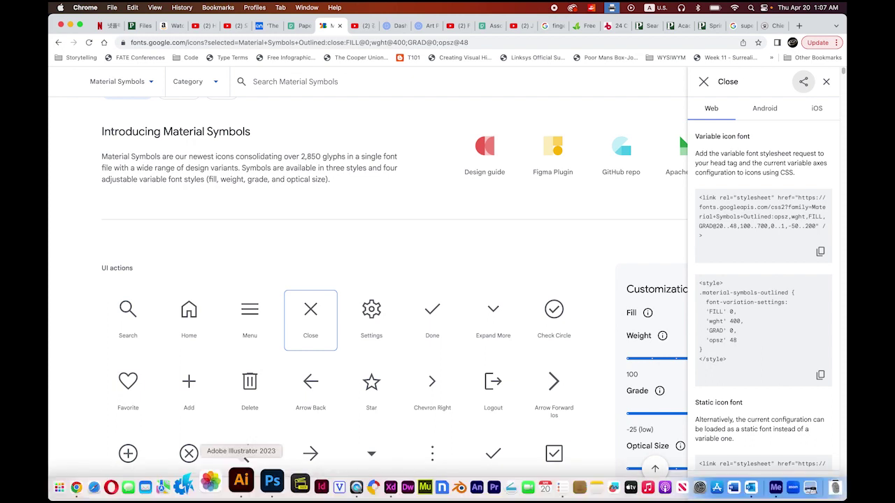
pyautogui.click(363, 490)
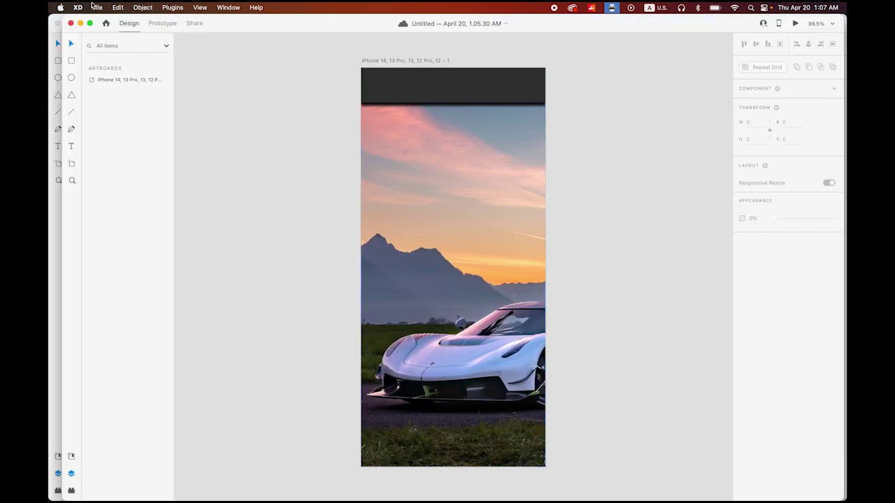
# - Import the downloaded menu icon SVG onto the artboard with File > Import
pyautogui.click(95, 7)
pyautogui.click(161, 177)
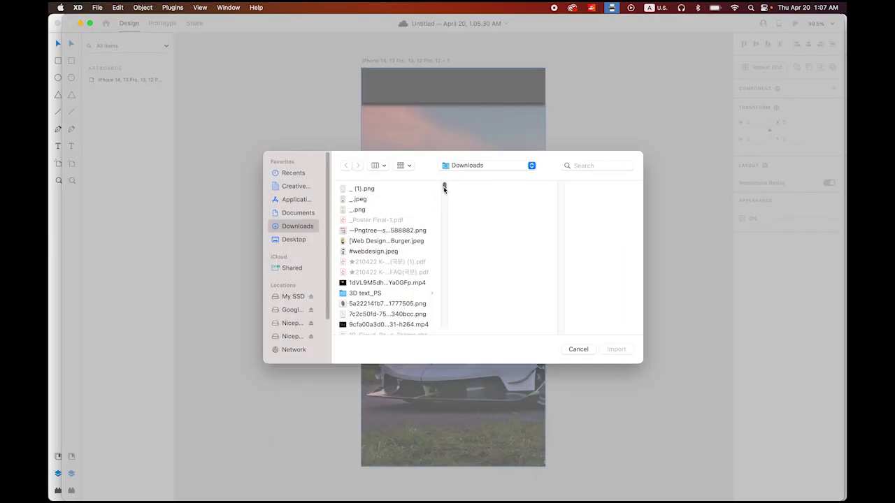
pyautogui.moveTo(444, 189); pyautogui.dragTo(442, 248)
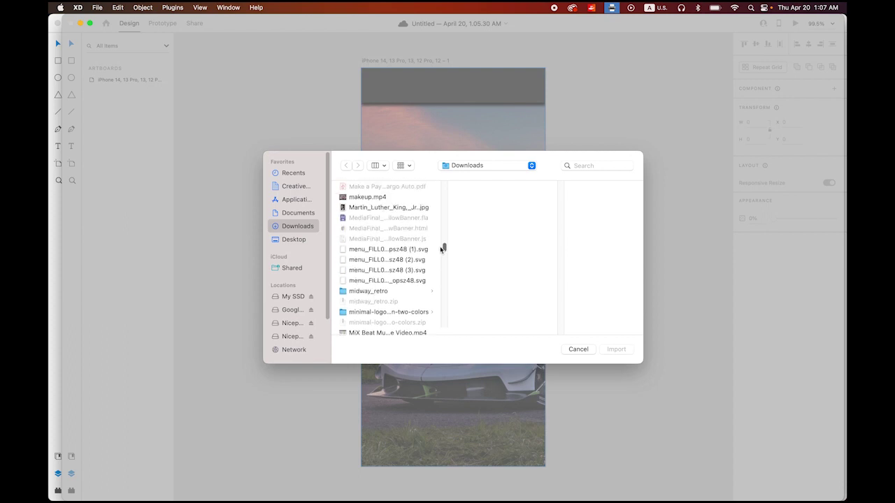
pyautogui.click(398, 251)
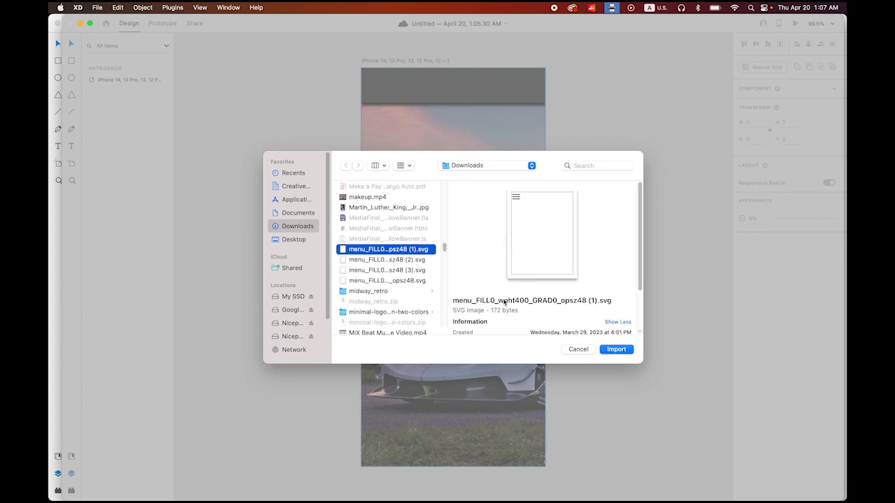
pyautogui.click(616, 349)
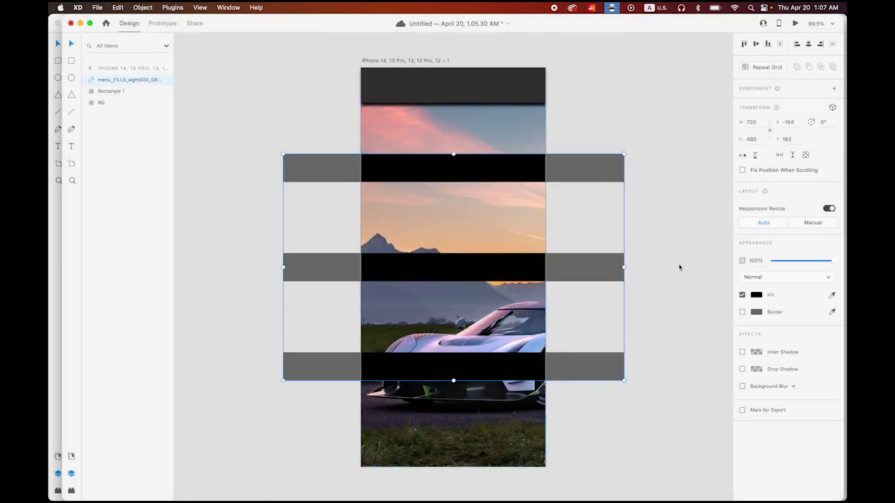
# - Make the menu icon white (#FFFFFF) and shrink it to 33.55 × 30.33 in the header
pyautogui.click(755, 294)
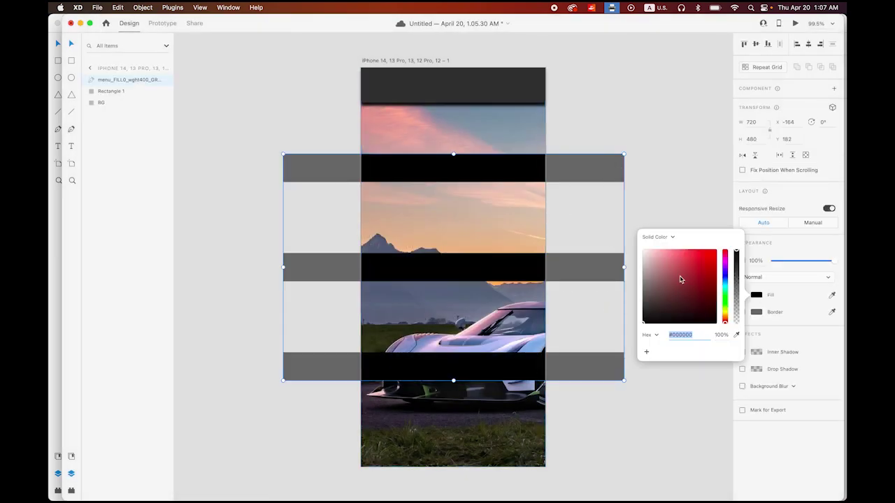
pyautogui.moveTo(679, 280); pyautogui.dragTo(612, 245)
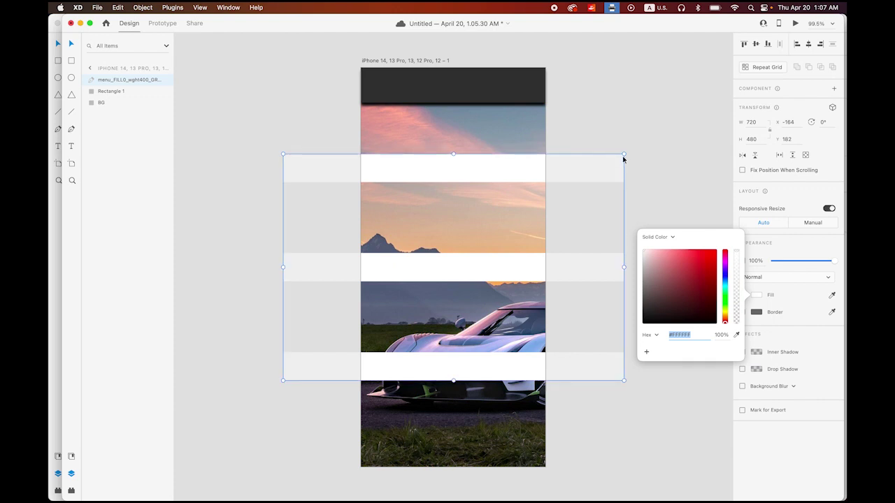
pyautogui.moveTo(624, 154); pyautogui.dragTo(520, 92)
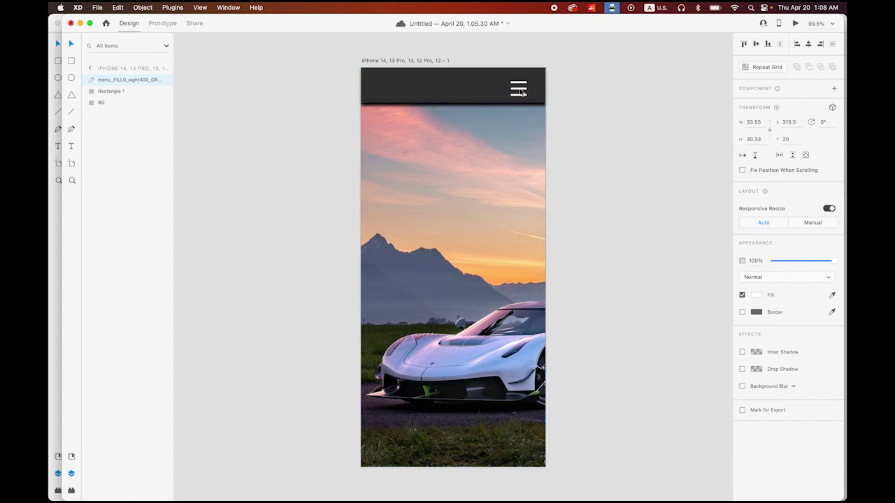
# - Show the layout grid and align the menu icon at X 318.5, Y 25
pyautogui.click(222, 7)
pyautogui.moveTo(201, 7)
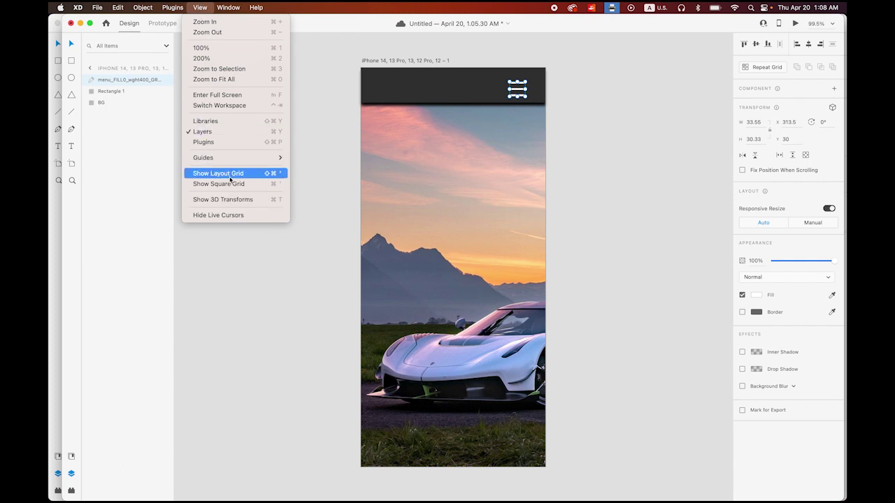
pyautogui.click(230, 175)
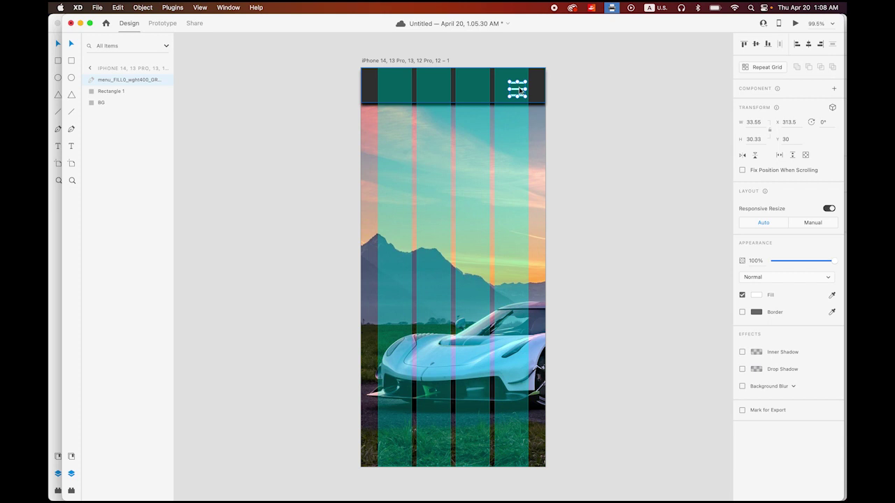
pyautogui.moveTo(520, 90); pyautogui.dragTo(519, 90)
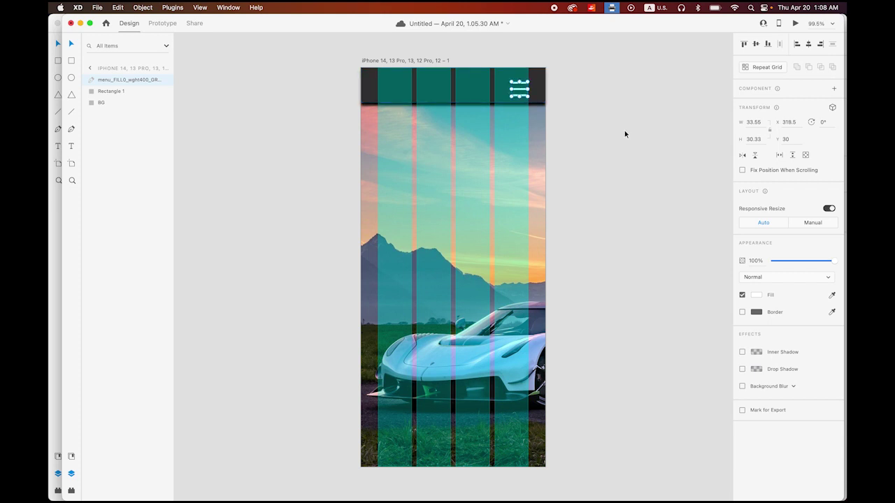
pyautogui.press('Up')
pyautogui.press('Up')
pyautogui.press('Up')
pyautogui.press('Up')
pyautogui.press('Up')
pyautogui.click(569, 136)
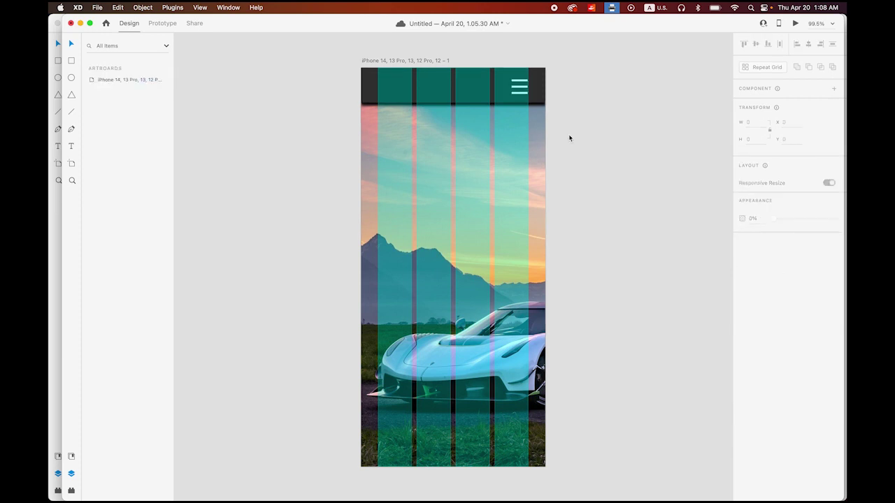
pyautogui.click(70, 146)
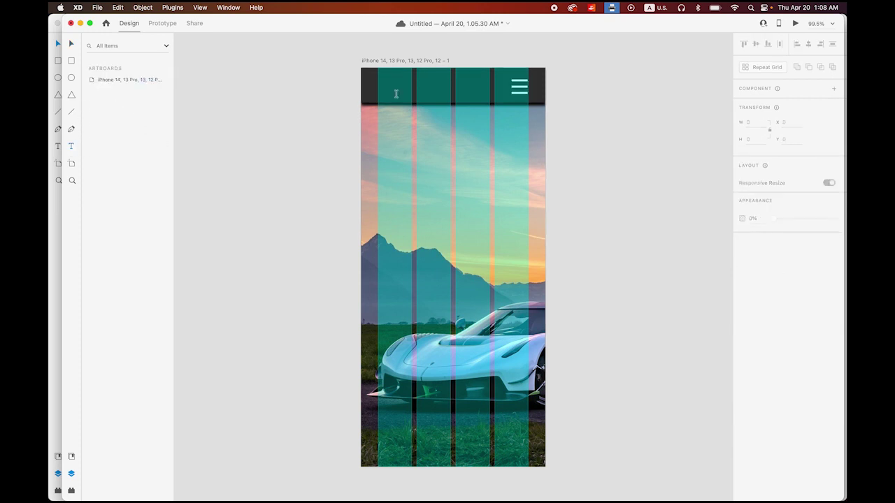
# - Add a white Bold Italic 40-pt SUPERCARS title in the header at X 36, Y 16
pyautogui.click(395, 130)
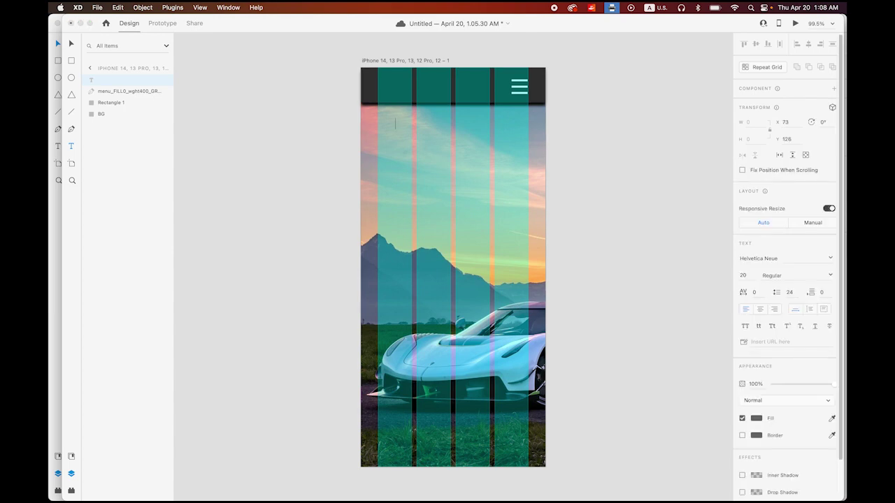
pyautogui.write('SUPERCARS')
pyautogui.press('Escape')
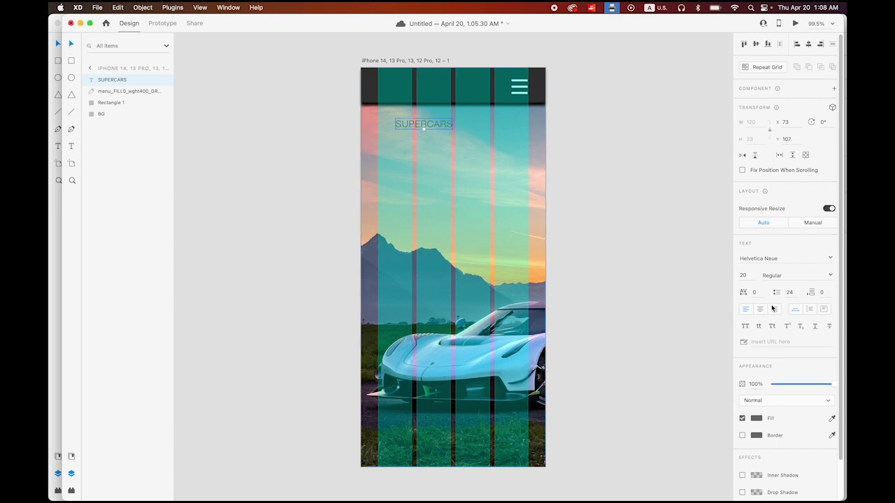
pyautogui.click(831, 277)
pyautogui.click(785, 370)
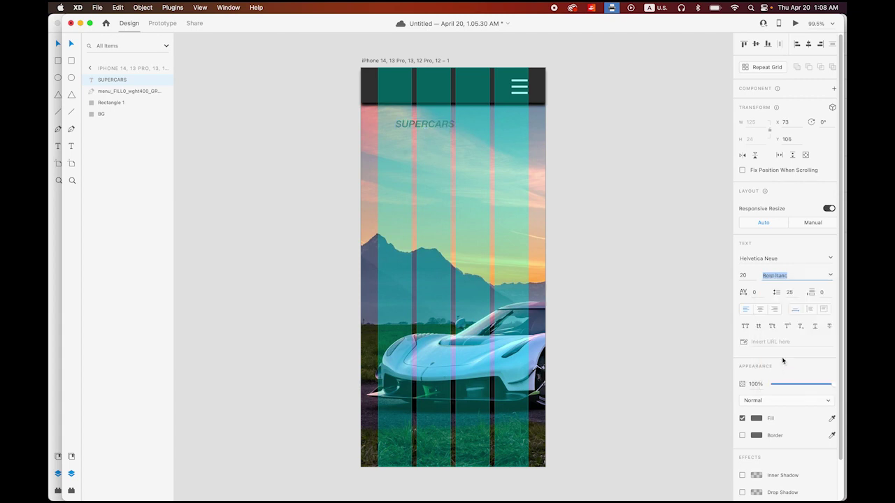
pyautogui.click(756, 418)
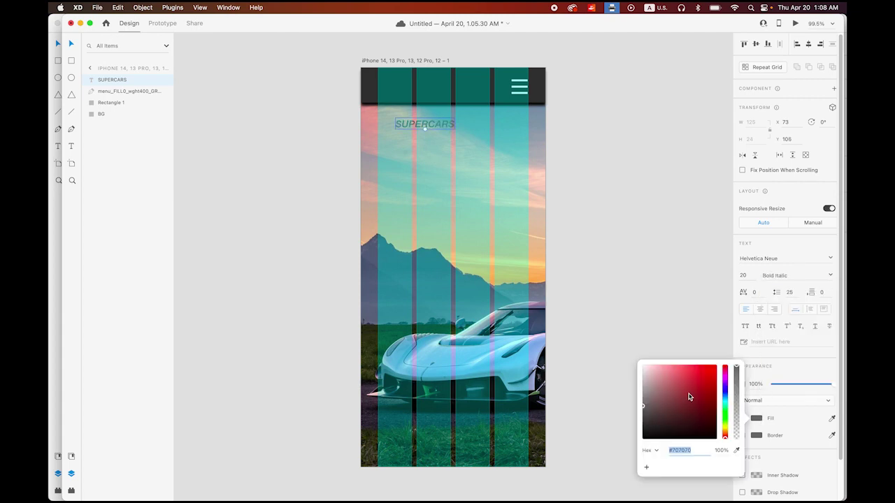
pyautogui.moveTo(689, 396); pyautogui.dragTo(609, 332)
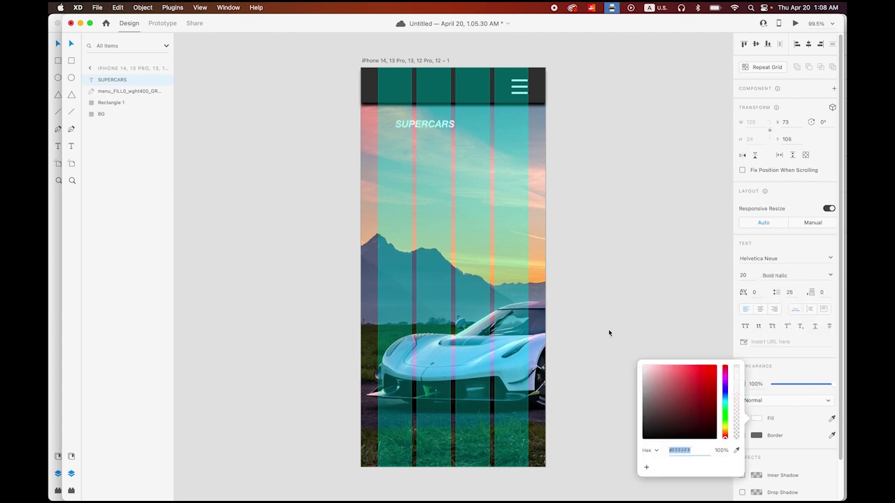
pyautogui.click(744, 275)
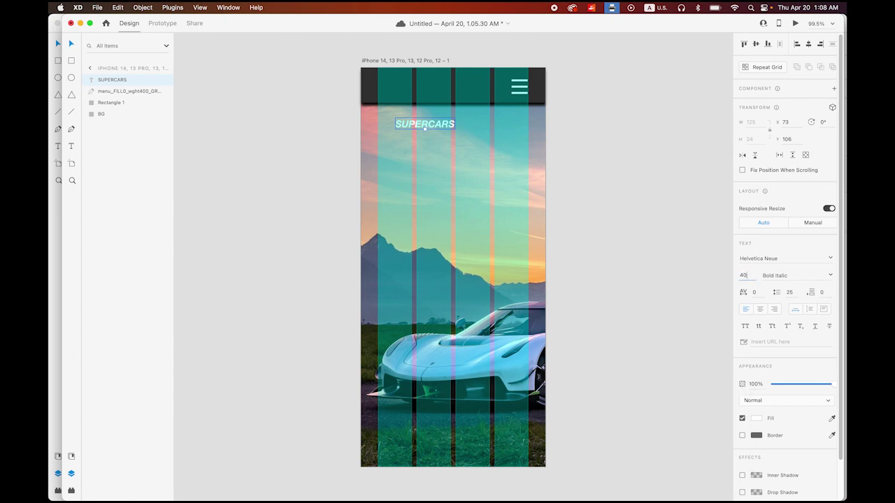
pyautogui.press('Return')
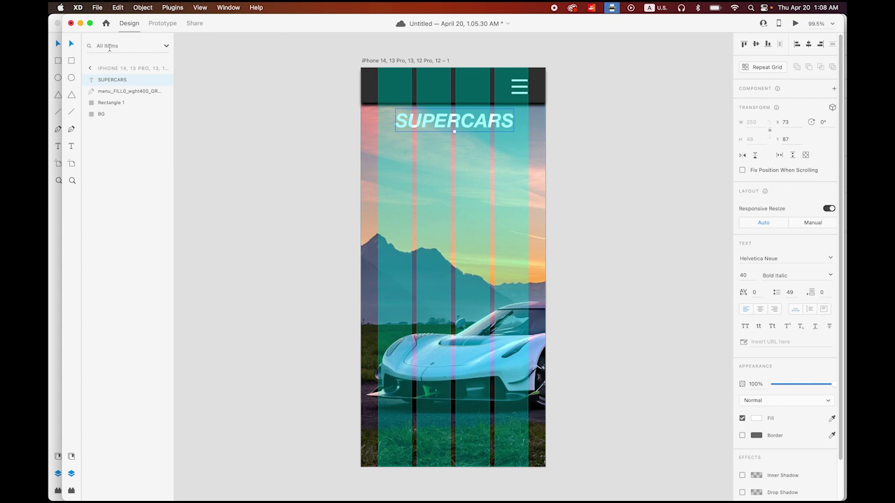
pyautogui.moveTo(431, 127); pyautogui.dragTo(414, 93)
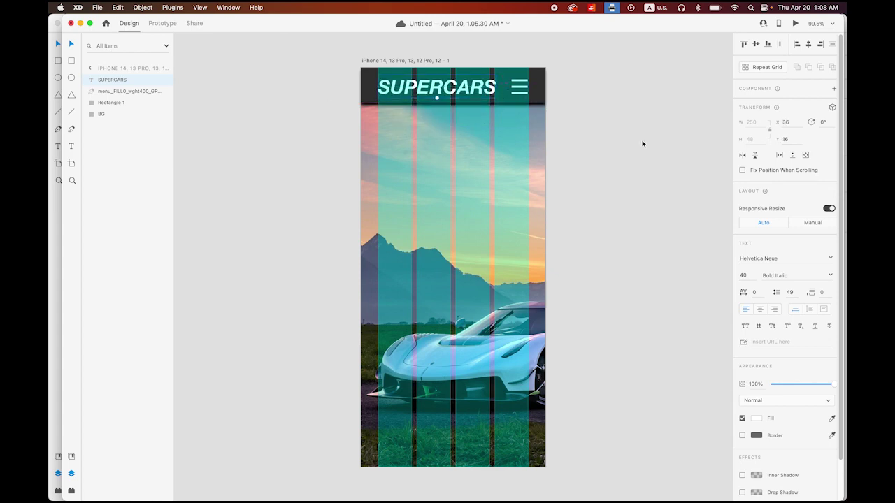
pyautogui.click(669, 221)
# - Hide the layout grid columns
pyautogui.click(226, 7)
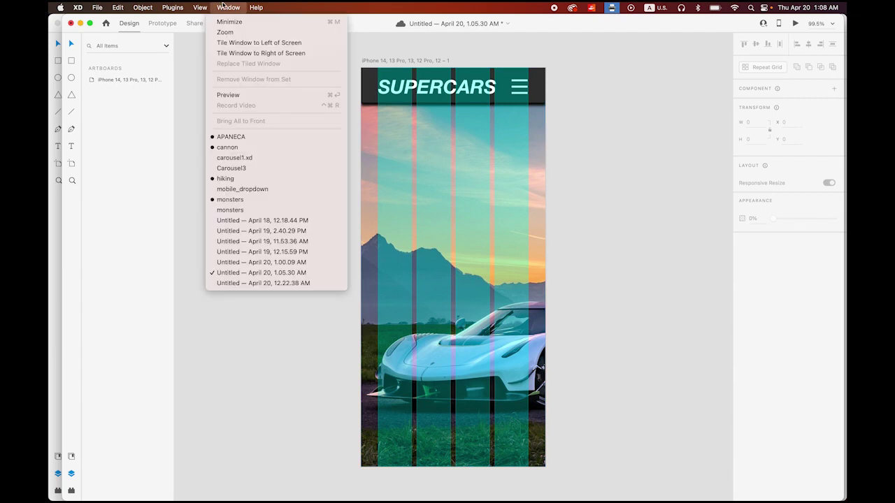
pyautogui.click(323, 213)
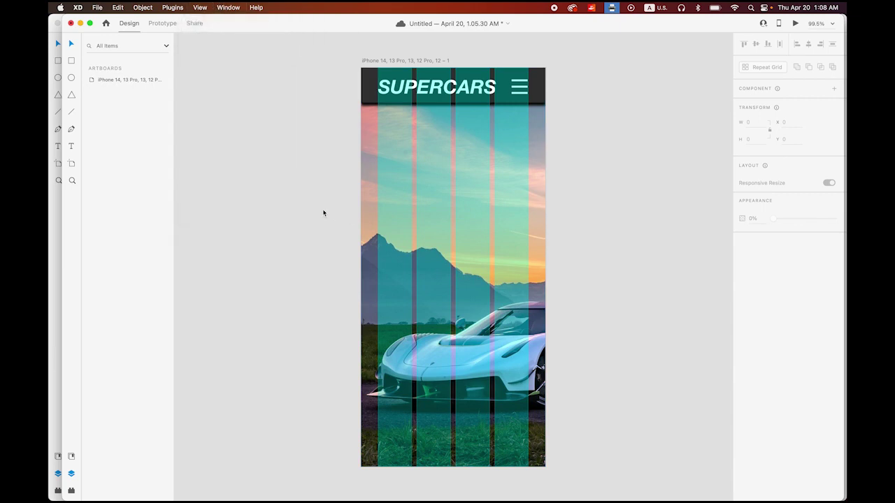
pyautogui.press('super+shift+apostrophe')
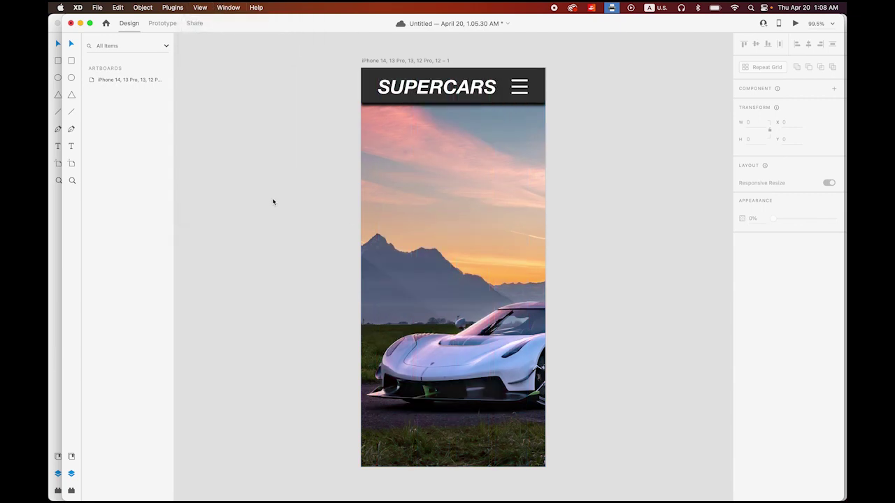
# - Group the SUPERCARS title, menu icon and dark header bar together with Object > Group
pyautogui.click(467, 91)
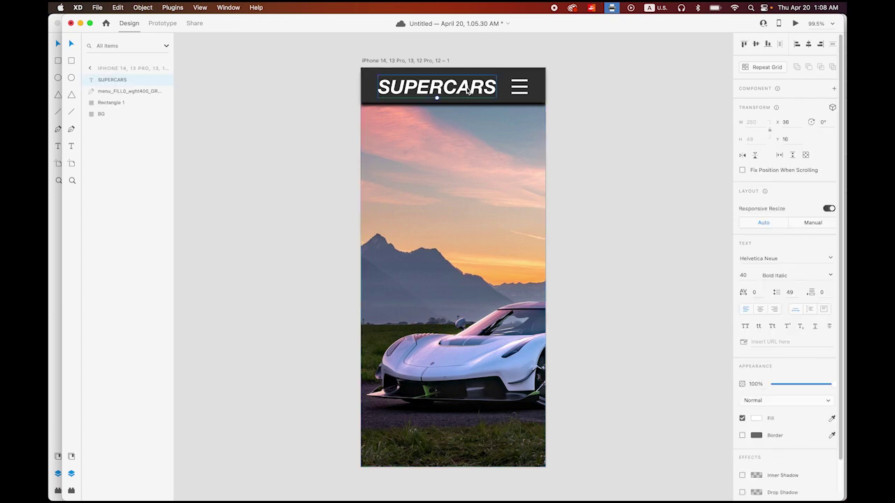
pyautogui.keyDown('shift'); pyautogui.click(521, 90); pyautogui.keyUp('shift')
pyautogui.keyDown('shift'); pyautogui.click(522, 89); pyautogui.keyUp('shift')
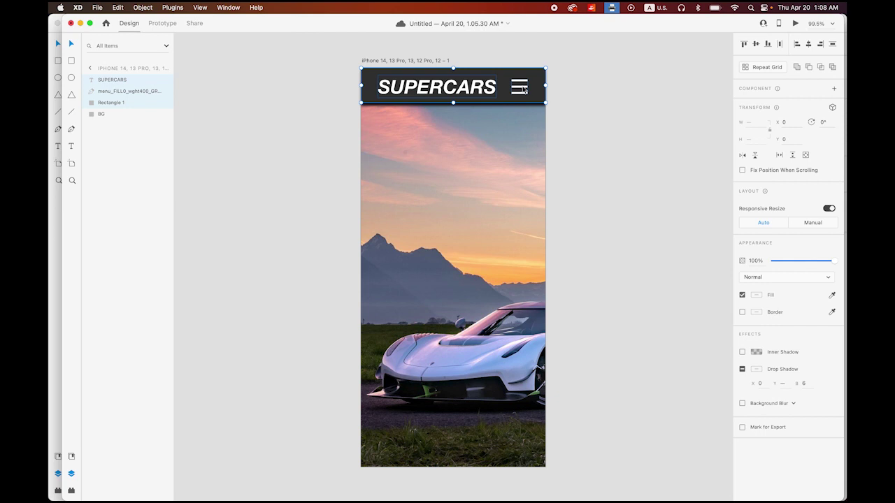
pyautogui.click(587, 103)
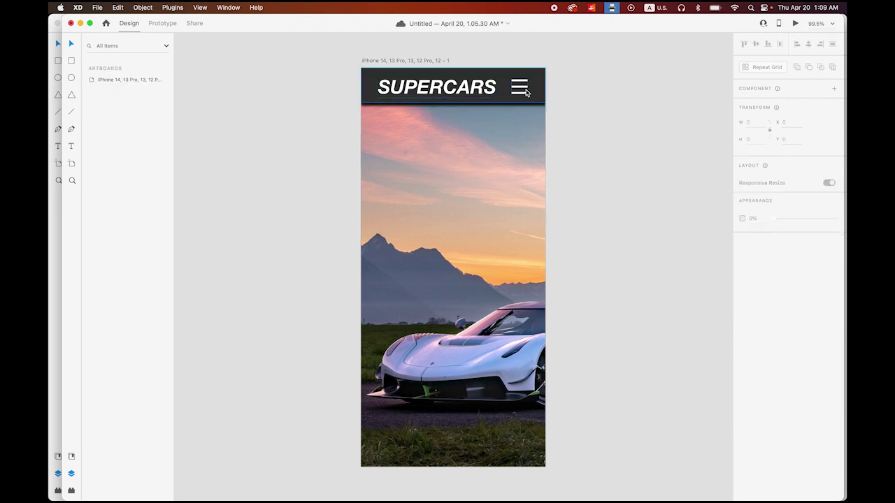
pyautogui.click(487, 89)
pyautogui.click(565, 90)
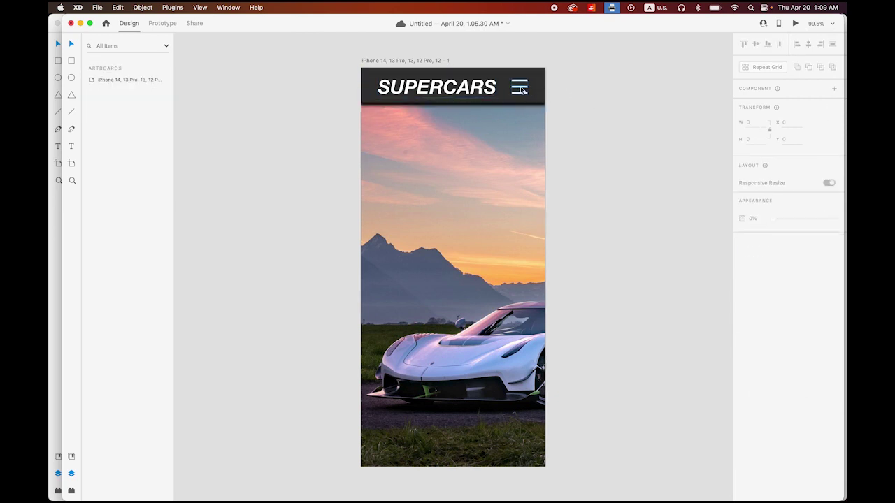
pyautogui.click(521, 90)
pyautogui.keyDown('shift'); pyautogui.click(482, 93); pyautogui.keyUp('shift')
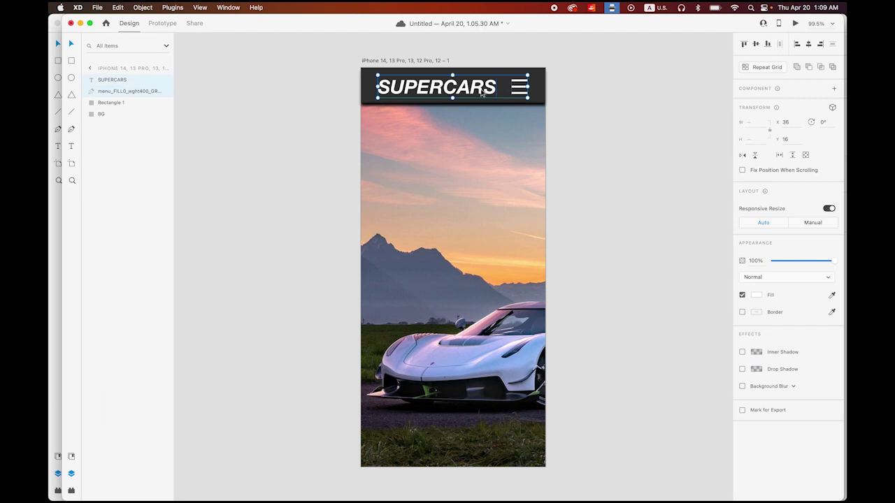
pyautogui.keyDown('shift'); pyautogui.click(540, 93); pyautogui.keyUp('shift')
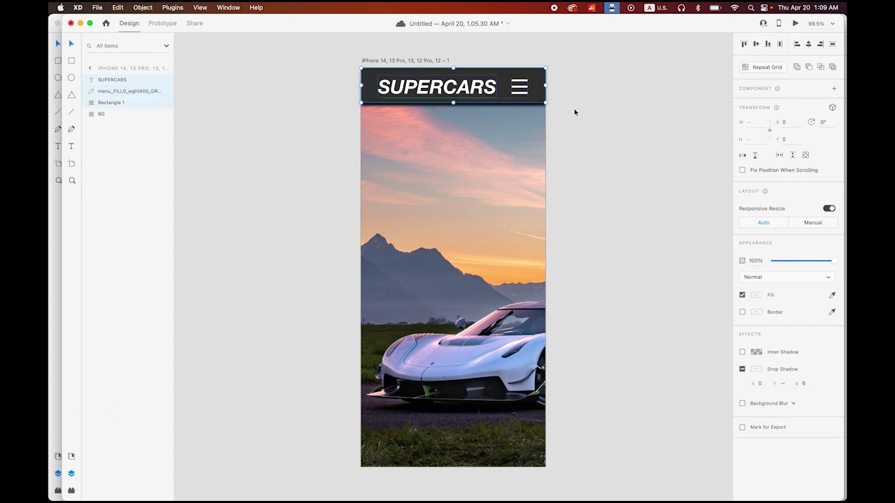
pyautogui.click(142, 7)
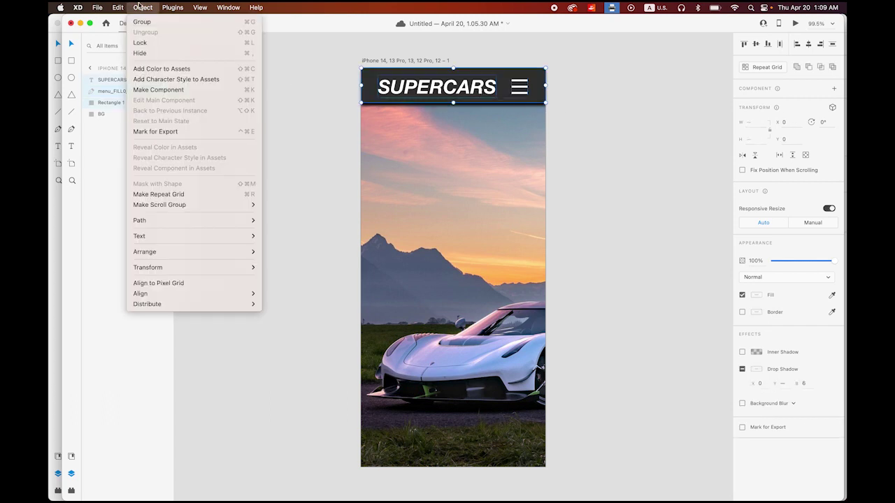
pyautogui.click(142, 22)
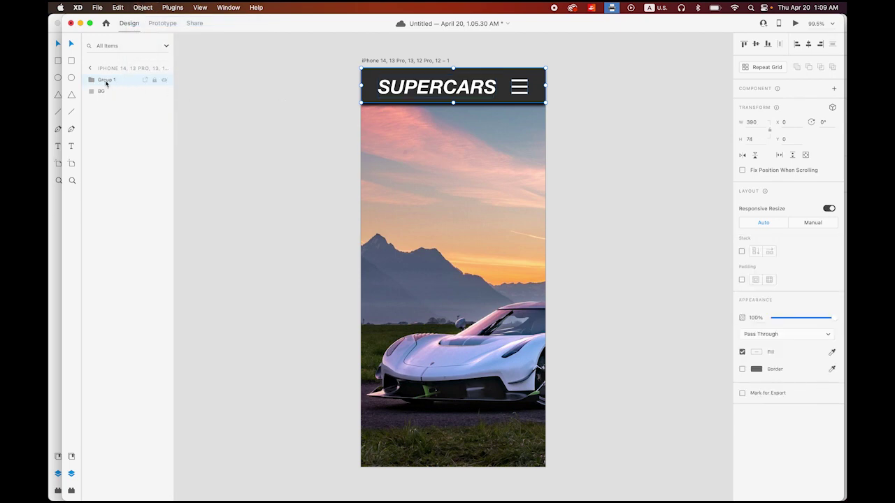
# - Rename the new header group to nav
pyautogui.doubleClick(106, 81)
pyautogui.write('nav')
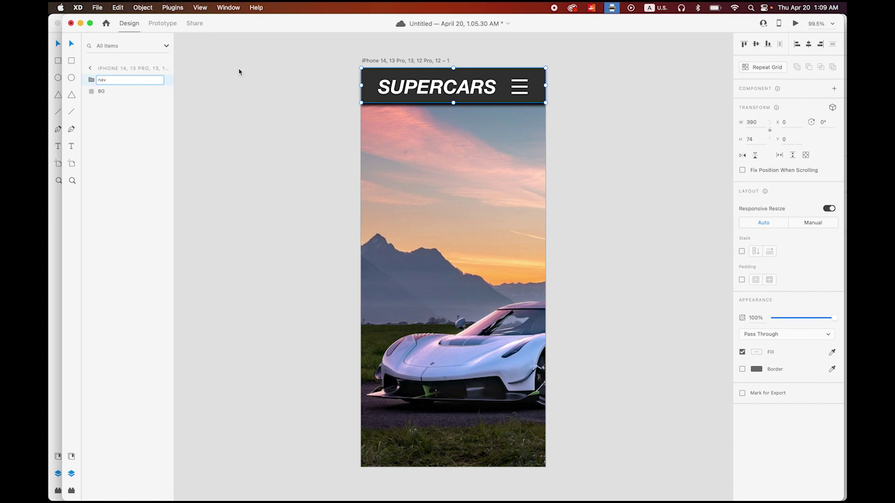
pyautogui.click(251, 161)
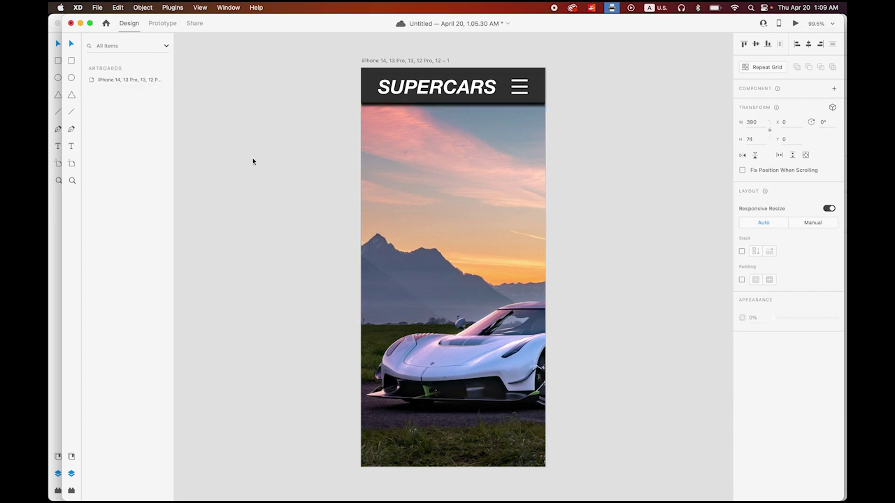
pyautogui.click(478, 97)
pyautogui.click(576, 152)
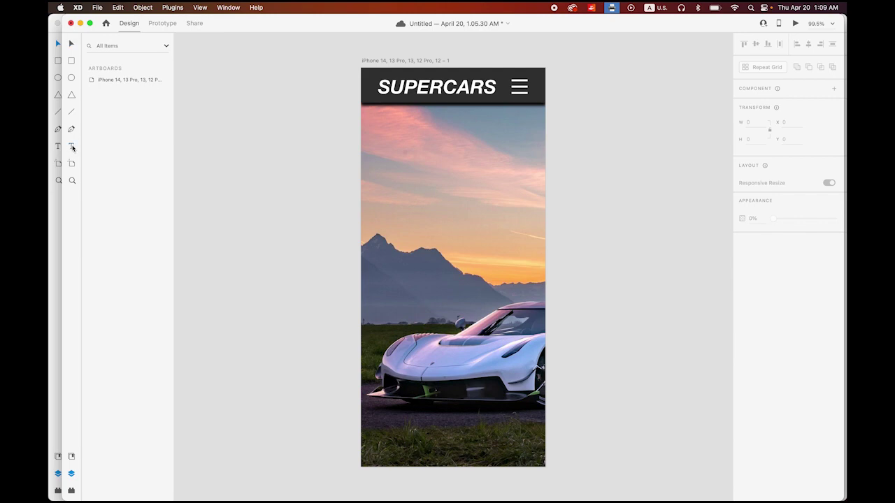
# - Type the headline IMPOSSIBLE / IS FOR THE / UNWILLING on three lines and drag it into place
pyautogui.click(411, 162)
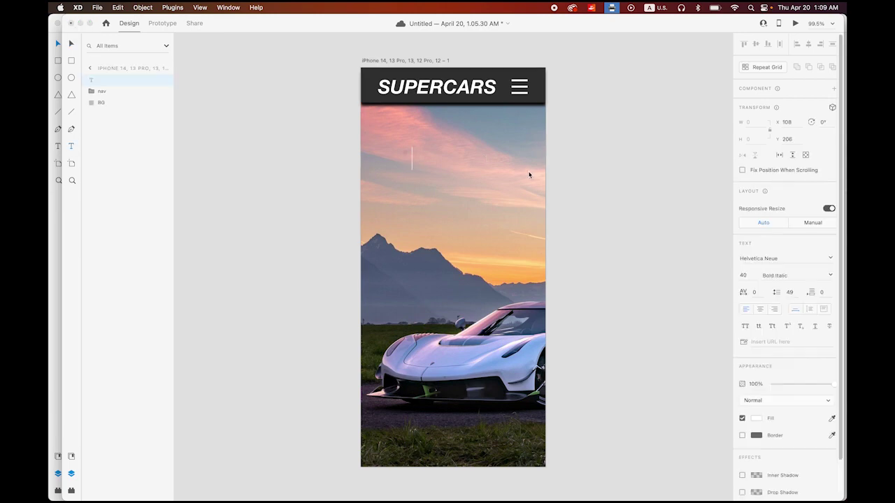
pyautogui.write('IMPOSSIBLE')
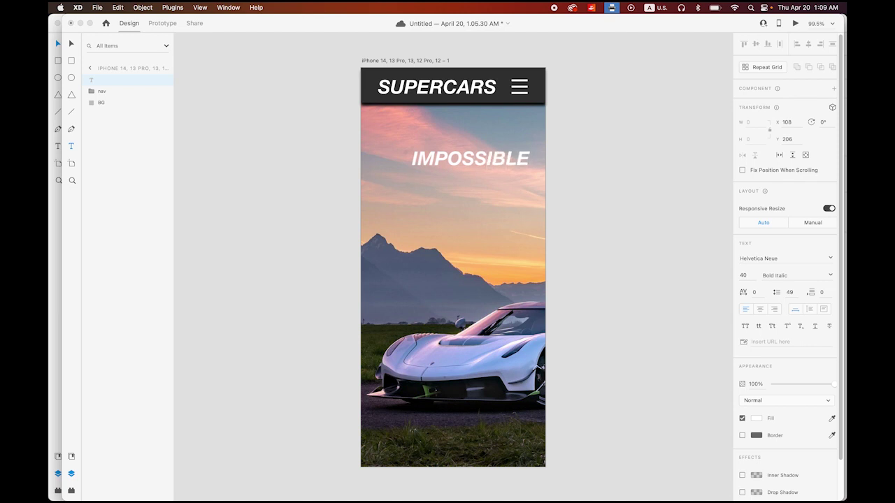
pyautogui.press('Return')
pyautogui.write('IS FOR THE')
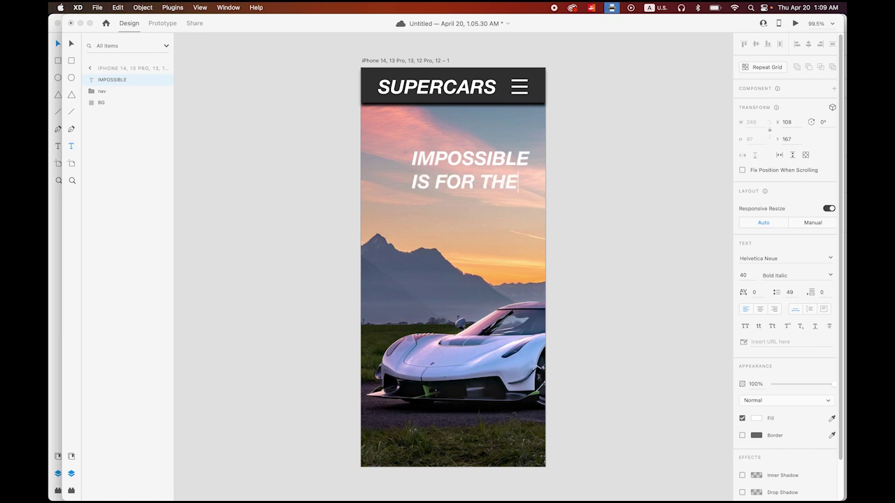
pyautogui.press('Return')
pyautogui.write('UNWILLING')
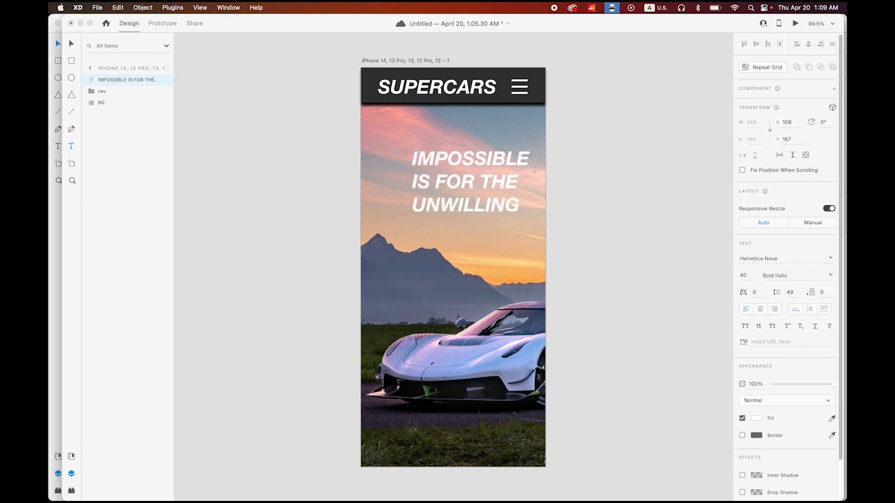
pyautogui.press('Escape')
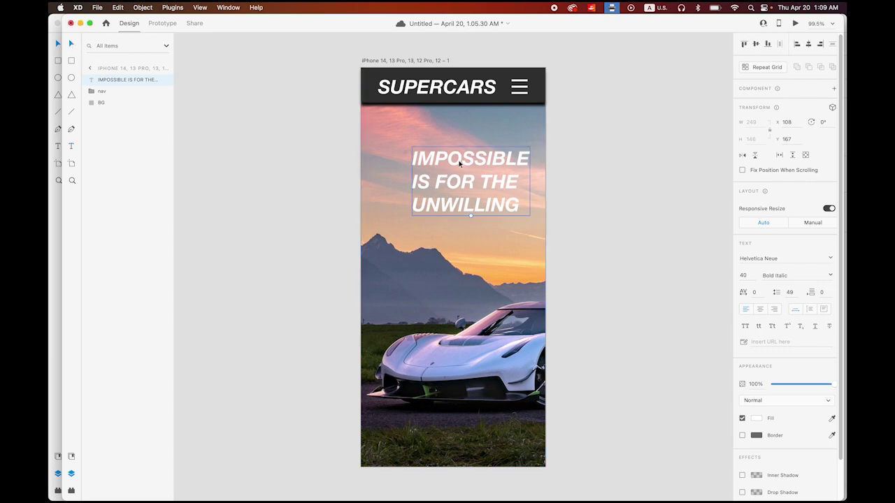
pyautogui.moveTo(459, 164); pyautogui.dragTo(448, 171)
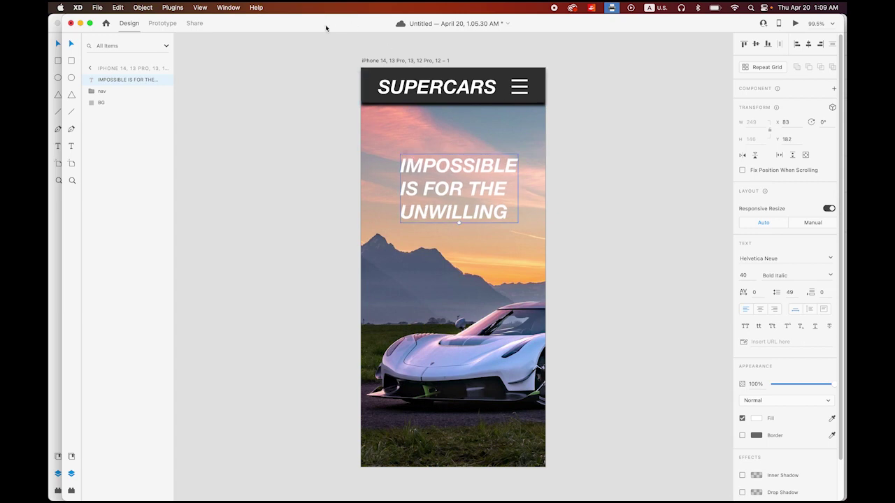
pyautogui.moveTo(326, 27); pyautogui.dragTo(316, 5)
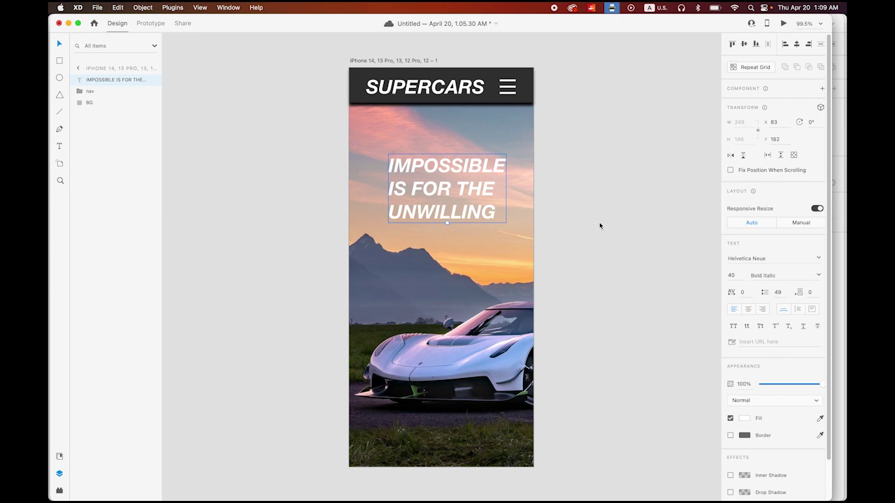
# - Set the headline font to Bodoni 72 Bold
pyautogui.click(817, 258)
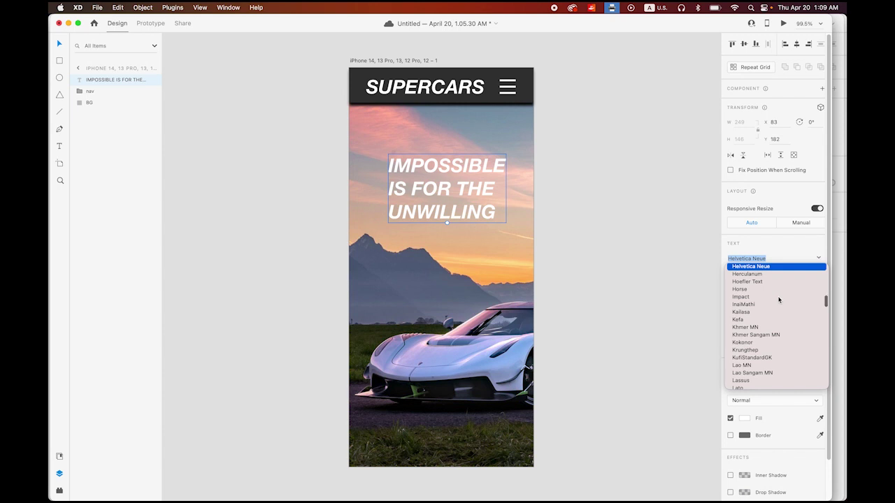
pyautogui.scroll(15, 779, 299)
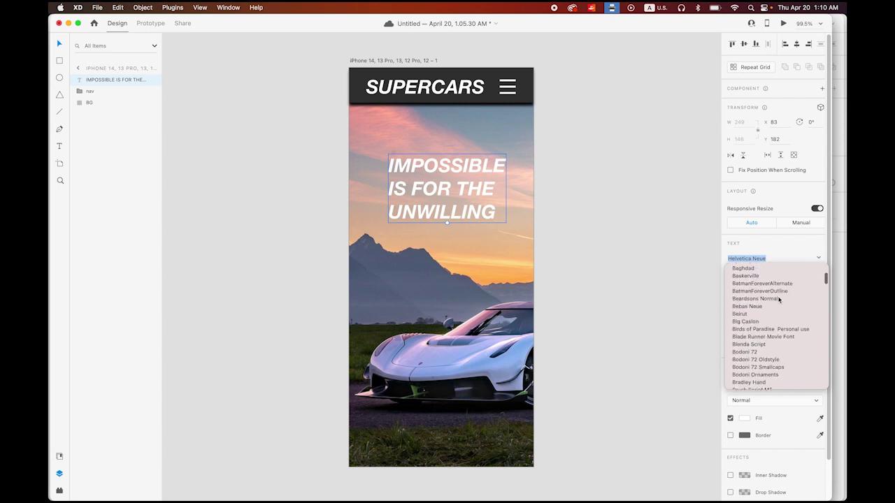
pyautogui.scroll(5, 778, 299)
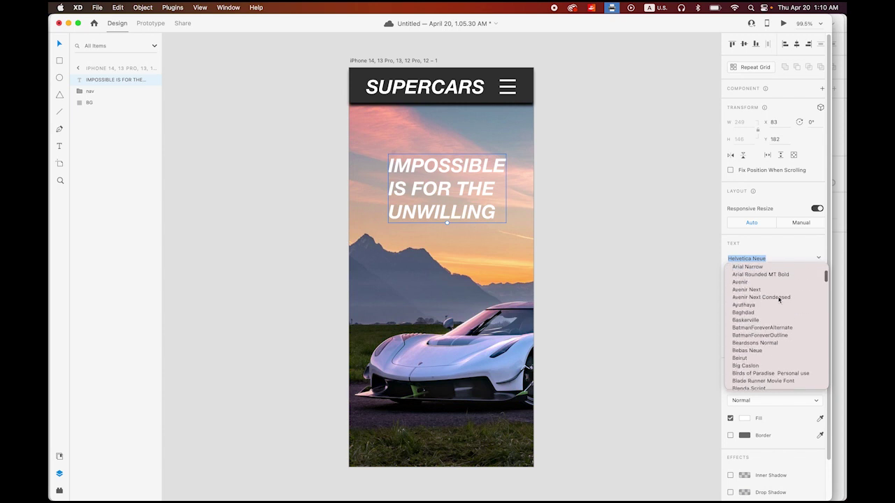
pyautogui.click(745, 325)
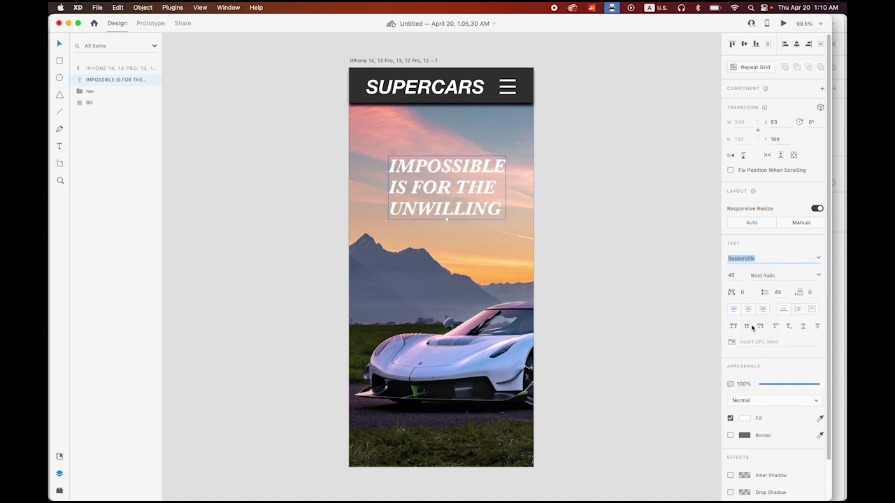
pyautogui.click(818, 260)
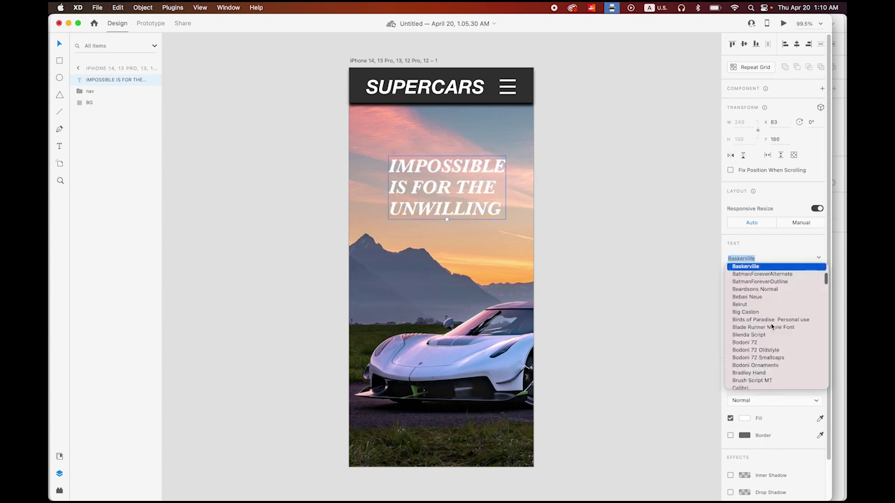
pyautogui.click(760, 342)
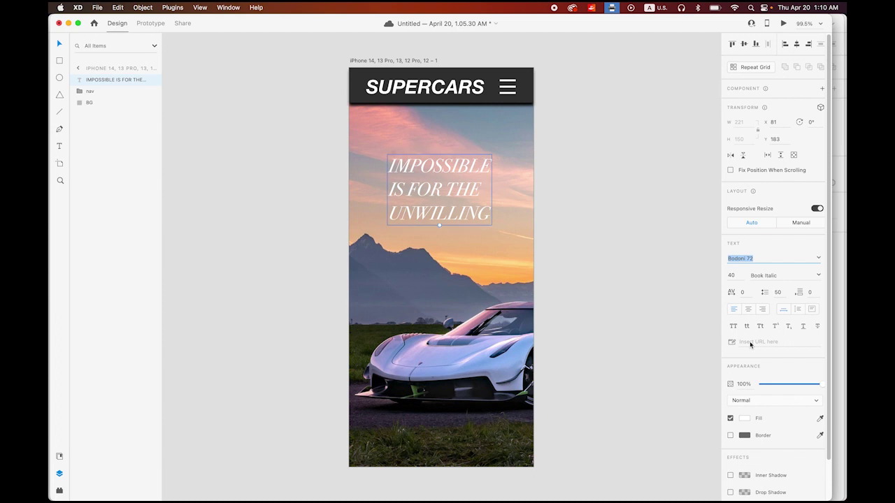
pyautogui.click(818, 276)
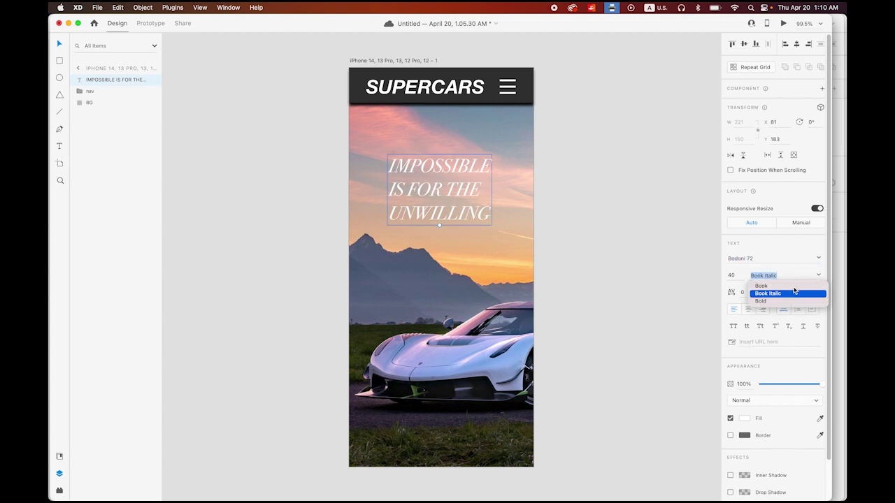
pyautogui.click(759, 302)
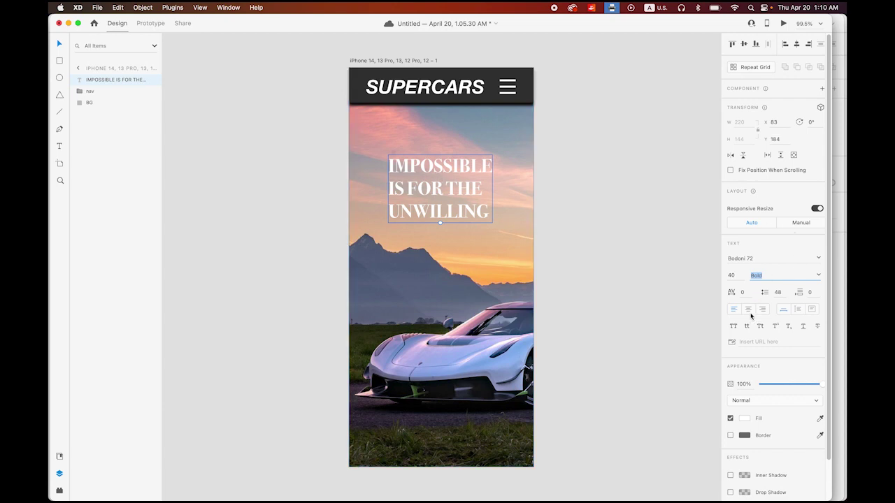
# - Change the headline fill colour to black #000000
pyautogui.click(745, 418)
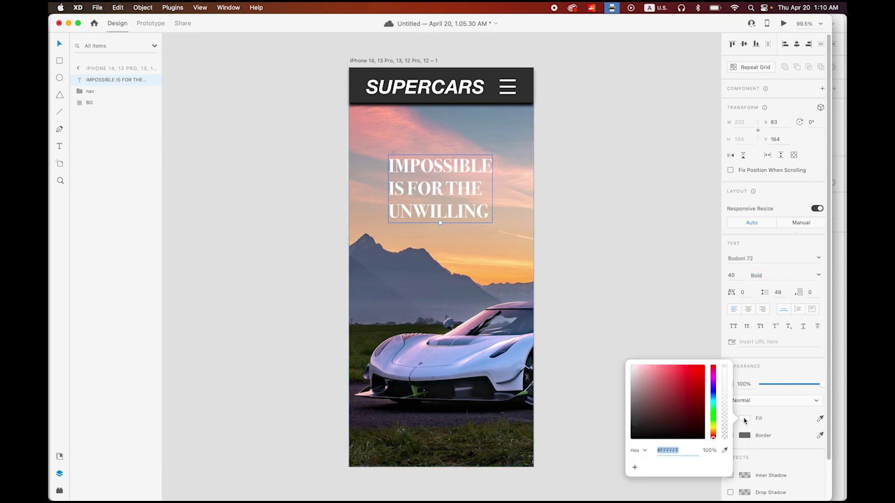
pyautogui.click(662, 402)
pyautogui.moveTo(663, 402); pyautogui.dragTo(623, 450)
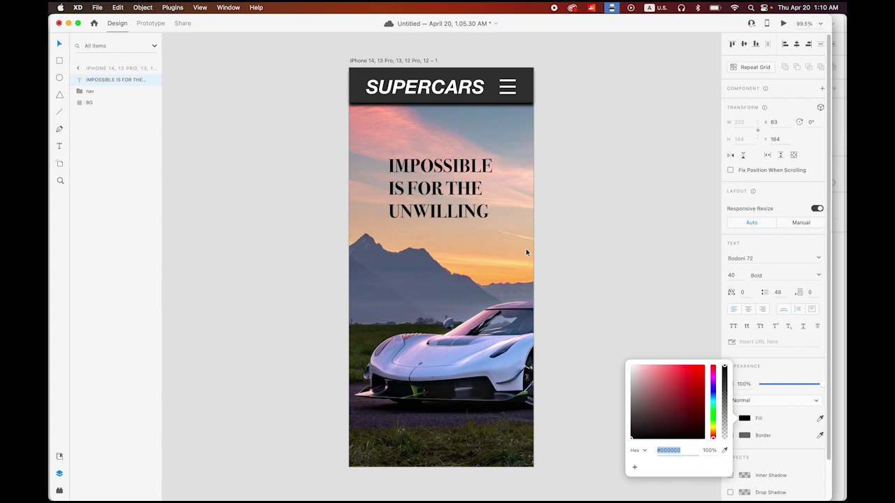
pyautogui.click(413, 170)
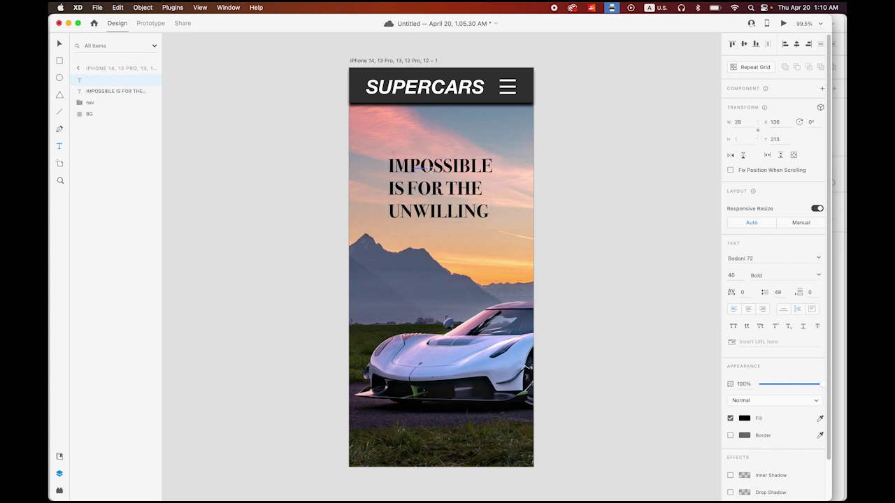
# - Colour the letters POSSIBLE inside the headline red #FF0000
pyautogui.doubleClick(425, 168)
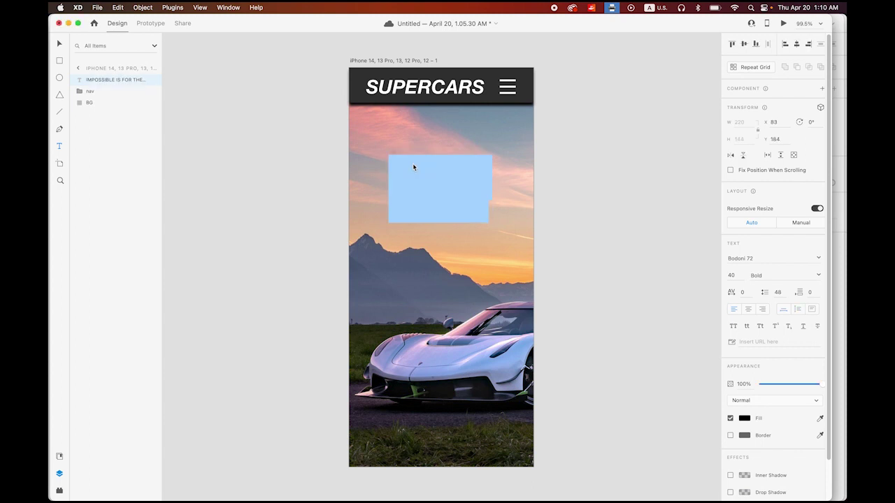
pyautogui.click(413, 168)
pyautogui.moveTo(413, 168); pyautogui.dragTo(498, 177)
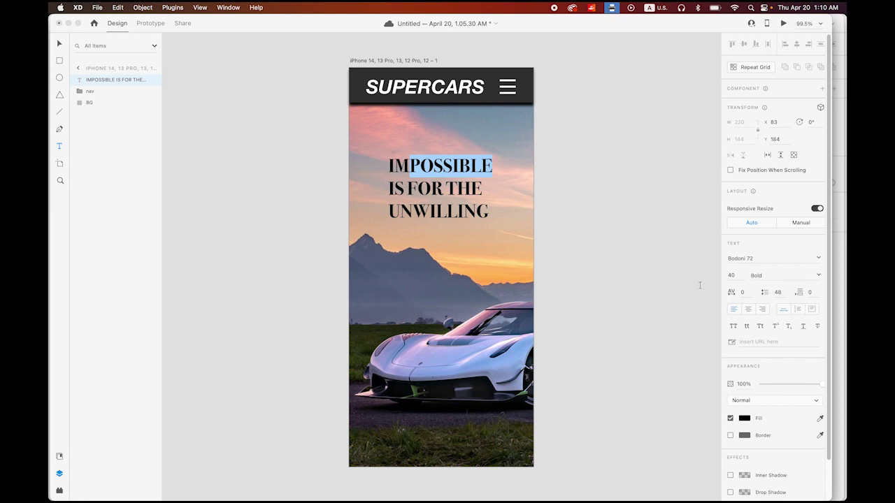
pyautogui.click(744, 418)
pyautogui.moveTo(702, 388)
pyautogui.mouseDown()
pyautogui.moveTo(710, 360)
pyautogui.moveTo(712, 383)
pyautogui.mouseUp()
pyautogui.click(59, 42)
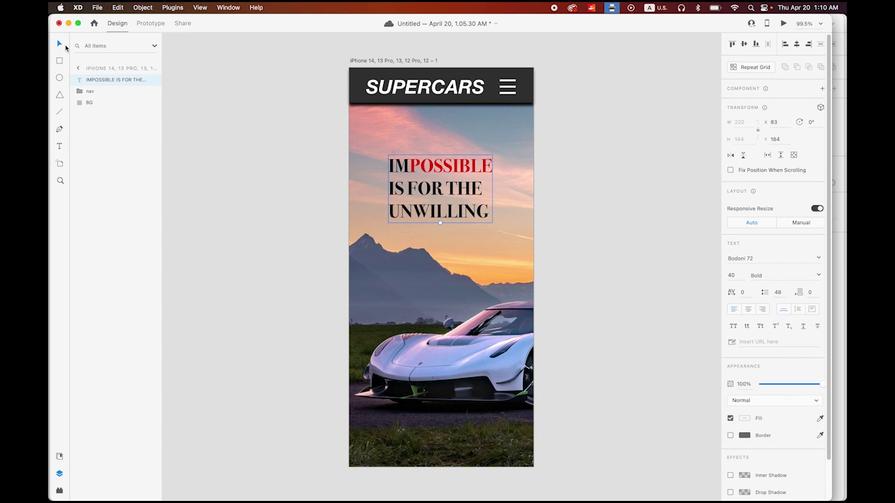
# - Move the headline up slightly along the artboard's centre, to Y 167
pyautogui.click(238, 112)
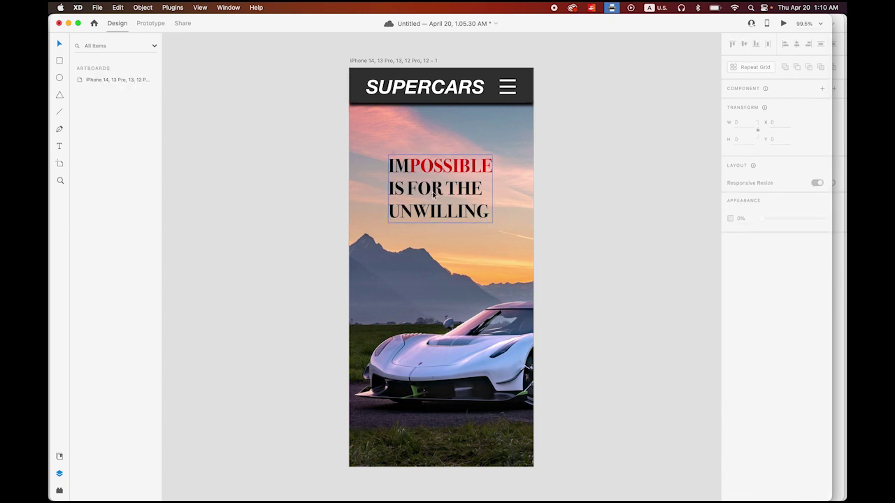
pyautogui.moveTo(434, 194); pyautogui.dragTo(433, 185)
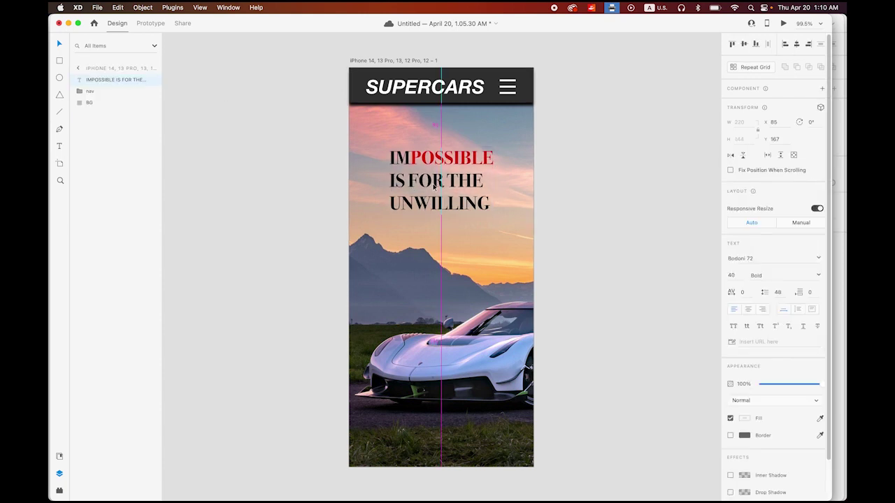
pyautogui.click(617, 229)
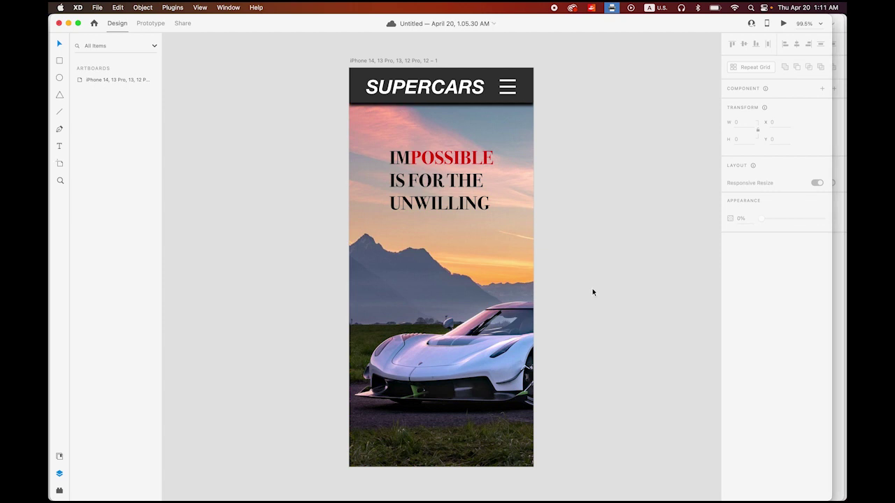
# - Draw a tall, full-height rectangle over the artboard's right side
pyautogui.moveTo(591, 283); pyautogui.dragTo(500, 287)
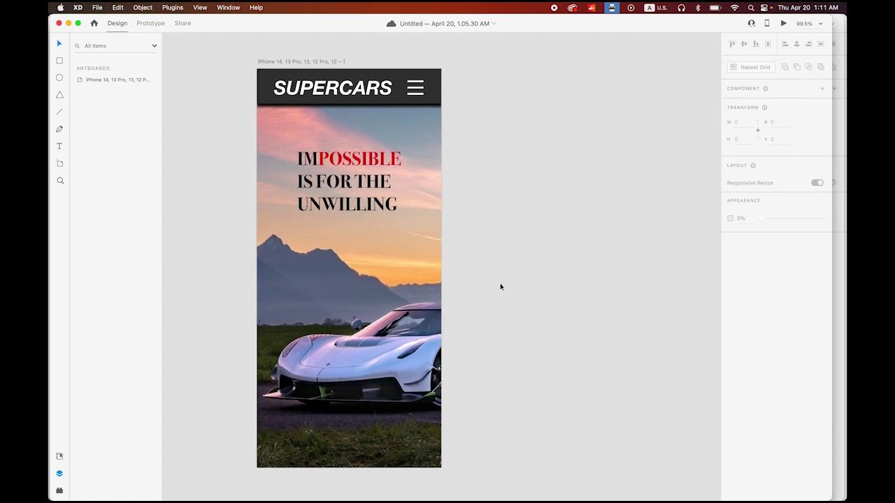
pyautogui.click(60, 60)
pyautogui.moveTo(441, 69)
pyautogui.mouseDown()
pyautogui.moveTo(380, 202)
pyautogui.moveTo(340, 344)
pyautogui.moveTo(303, 377)
pyautogui.moveTo(282, 468)
pyautogui.mouseUp()
pyautogui.click(59, 44)
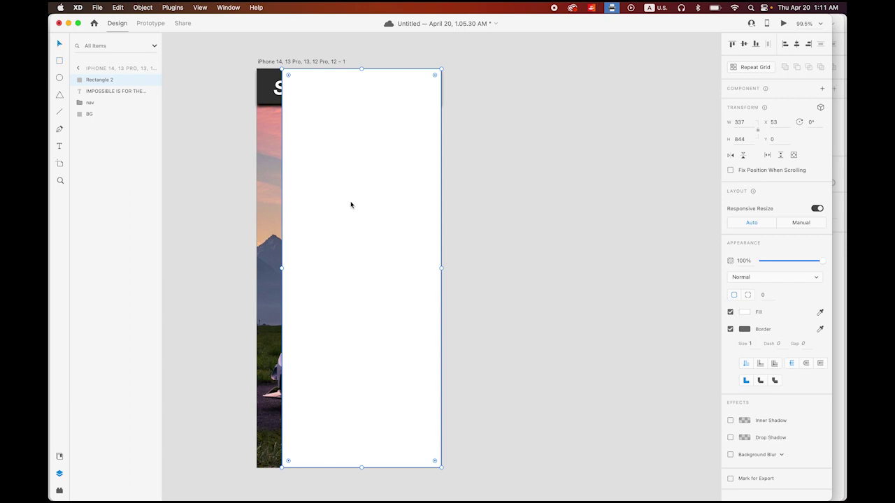
# - Remove the rectangle's border and fill it black #000000 at about 80% opacity
pyautogui.click(729, 329)
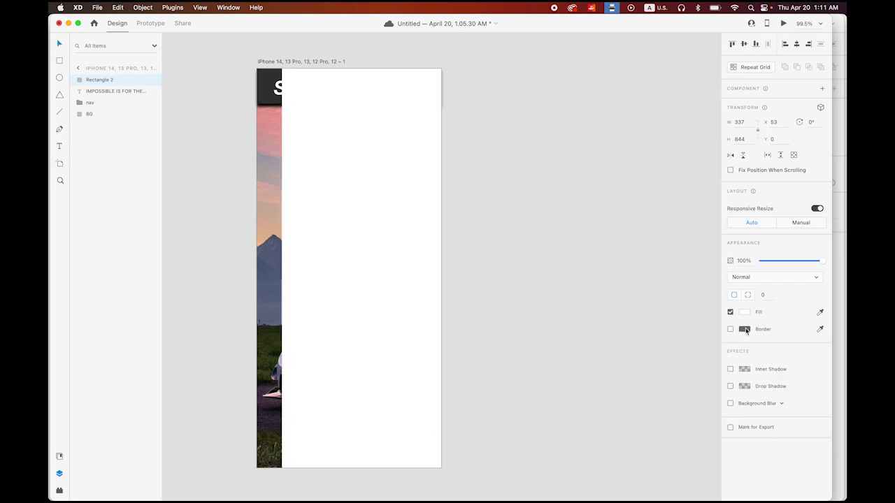
pyautogui.click(744, 312)
pyautogui.moveTo(673, 312); pyautogui.dragTo(609, 353)
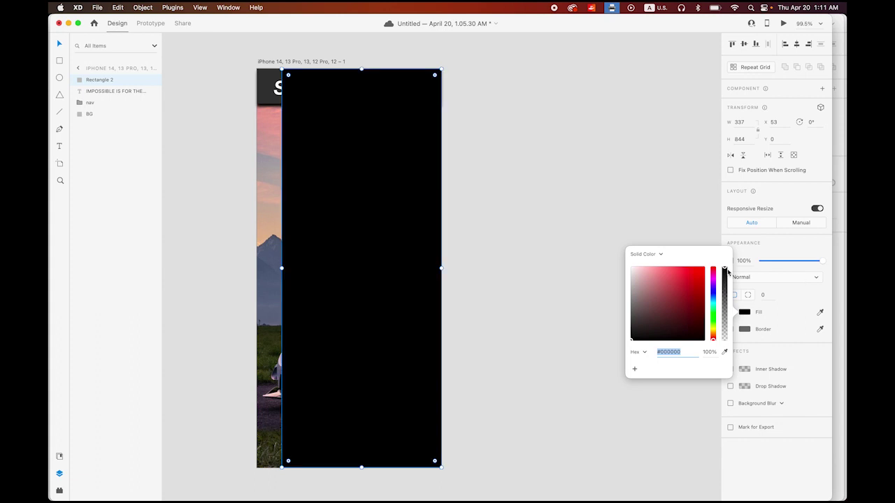
pyautogui.moveTo(724, 270); pyautogui.dragTo(724, 280)
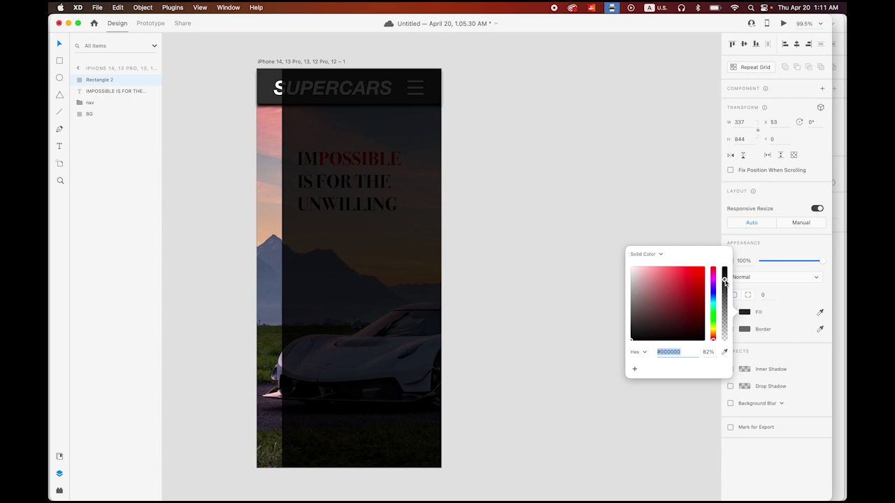
pyautogui.moveTo(724, 281); pyautogui.dragTo(725, 284)
pyautogui.click(632, 209)
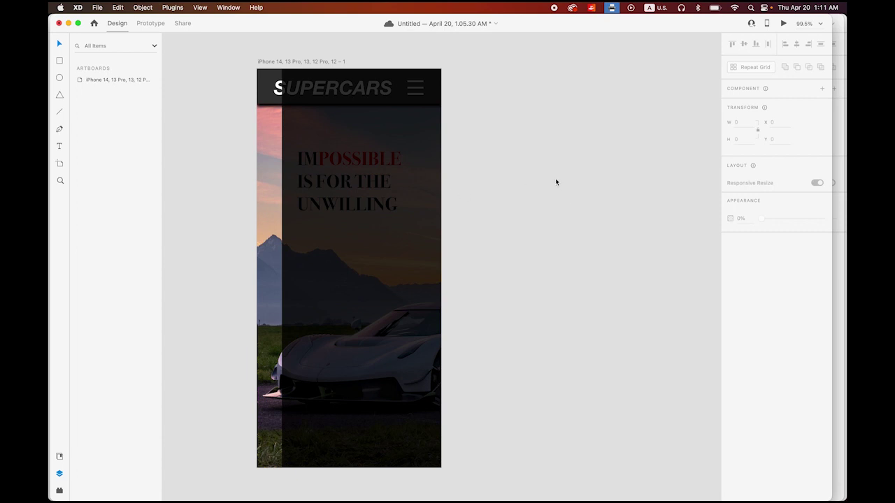
# - Import the close_FILL0 SVG close icon into the design
pyautogui.click(101, 7)
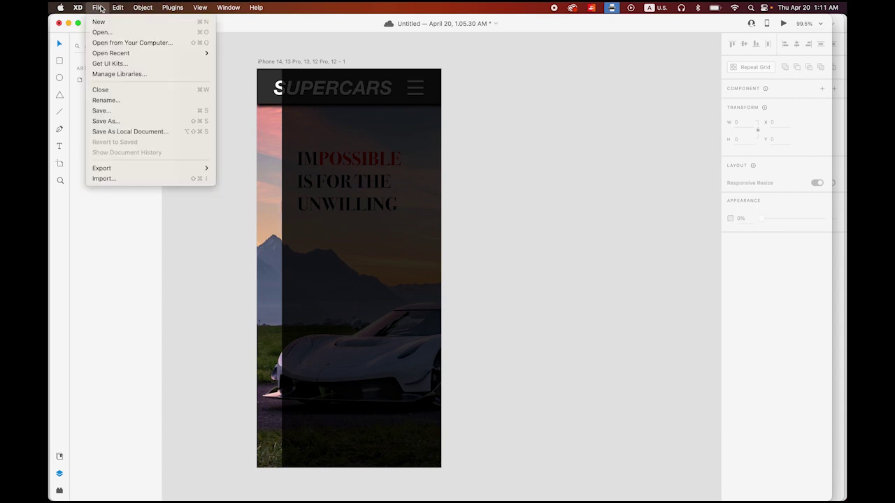
pyautogui.click(127, 176)
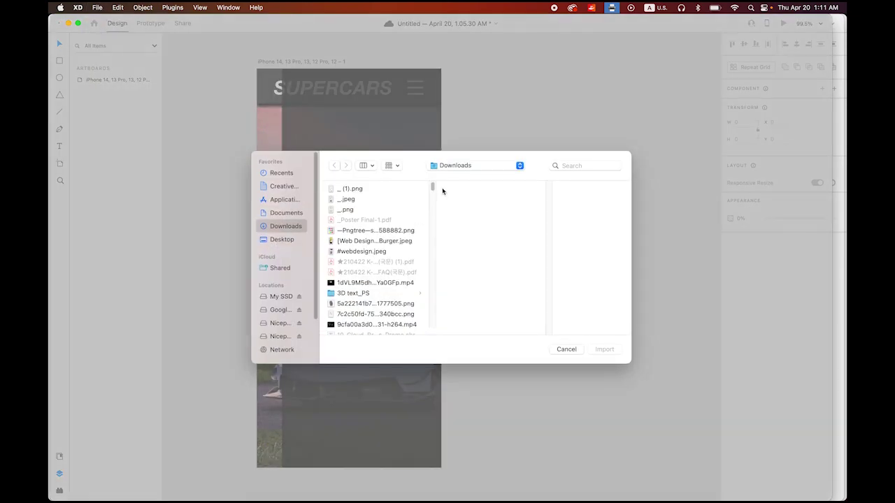
pyautogui.scroll(-10, 431, 231)
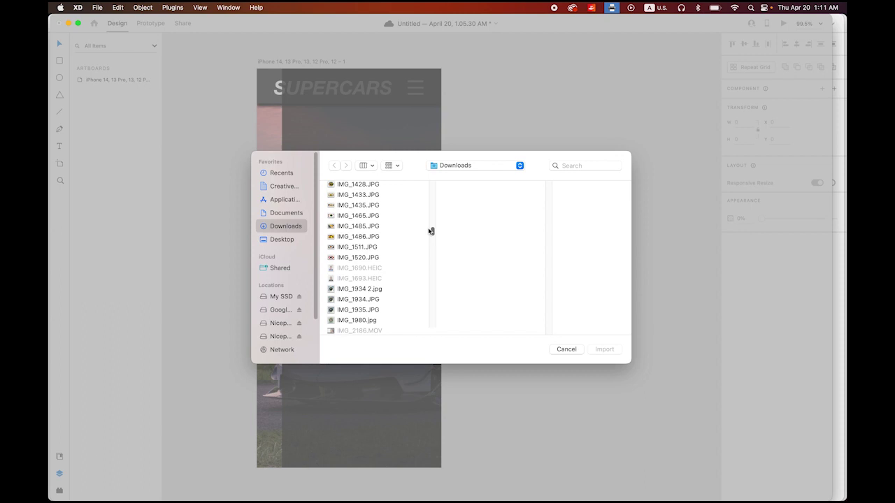
pyautogui.scroll(10, 430, 232)
pyautogui.scroll(5, 432, 213)
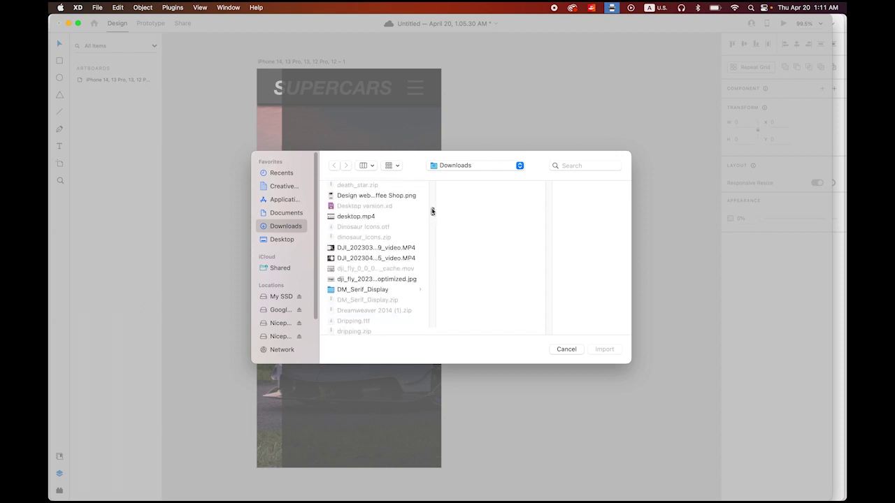
pyautogui.scroll(5, 432, 211)
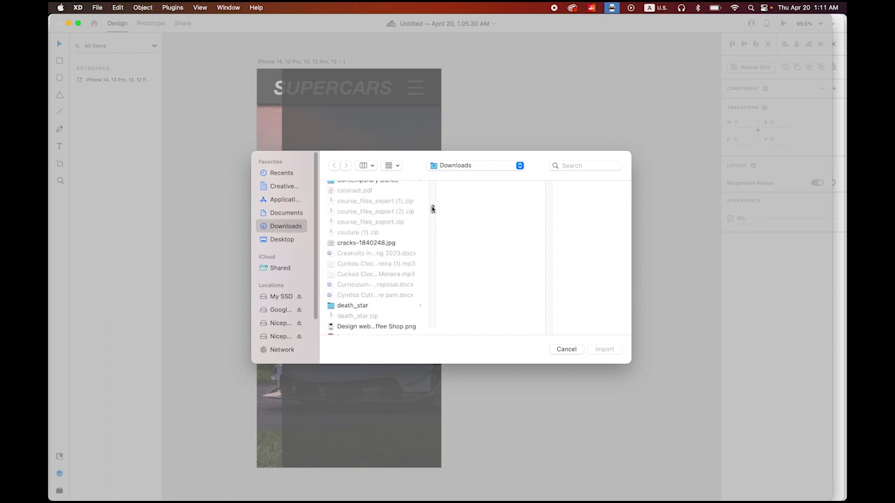
pyautogui.scroll(3, 432, 208)
pyautogui.scroll(5, 432, 208)
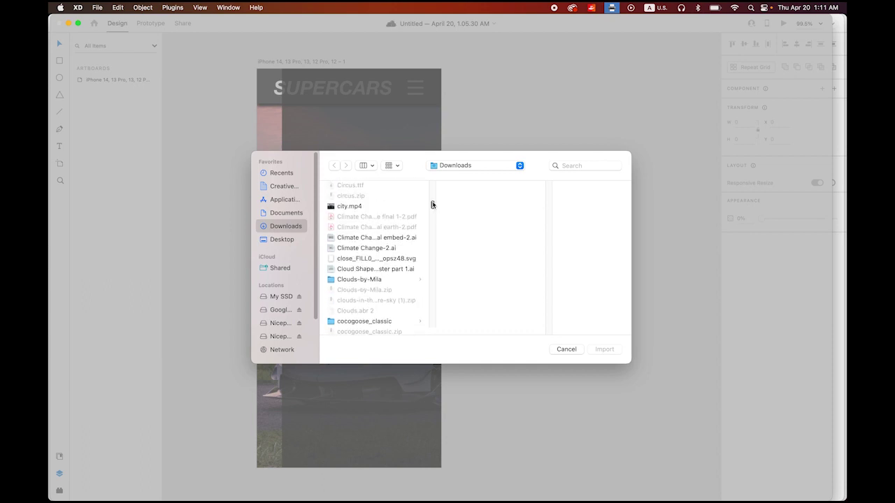
pyautogui.click(363, 259)
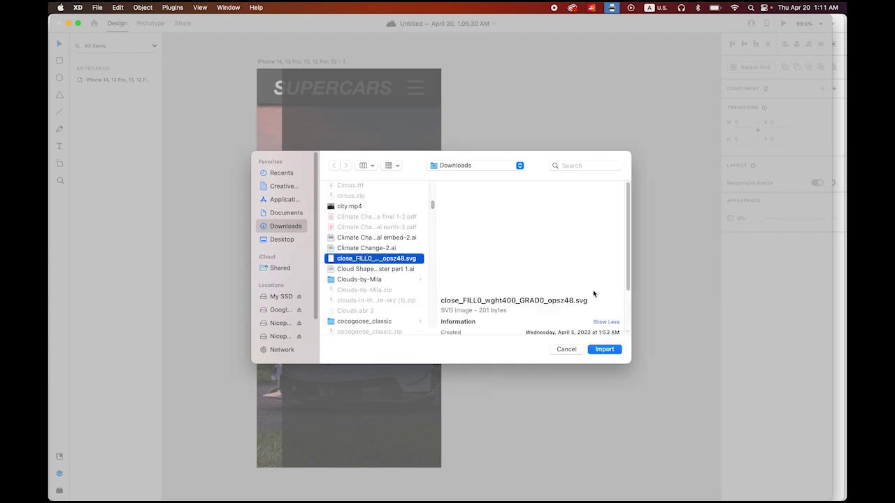
pyautogui.click(604, 350)
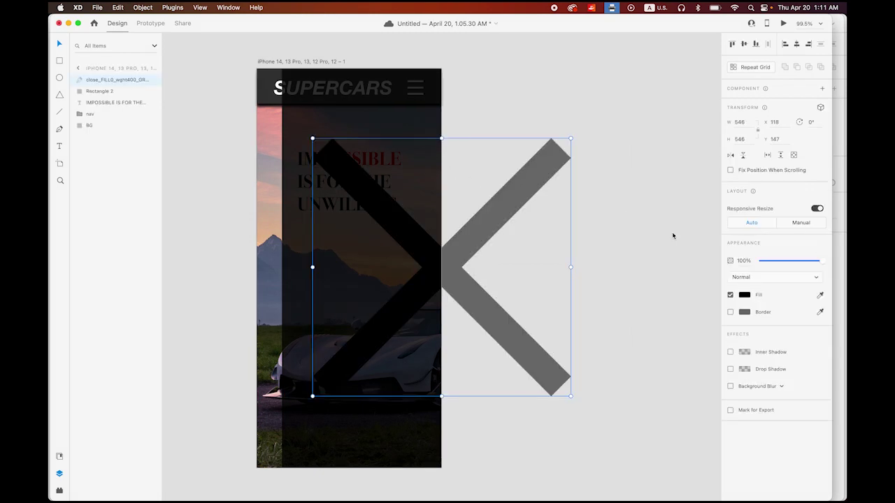
# - Make the close icon white #FFFFFF, shrink it, and place it at the panel's top-left
pyautogui.click(745, 295)
pyautogui.write('ffffff')
pyautogui.press('Return')
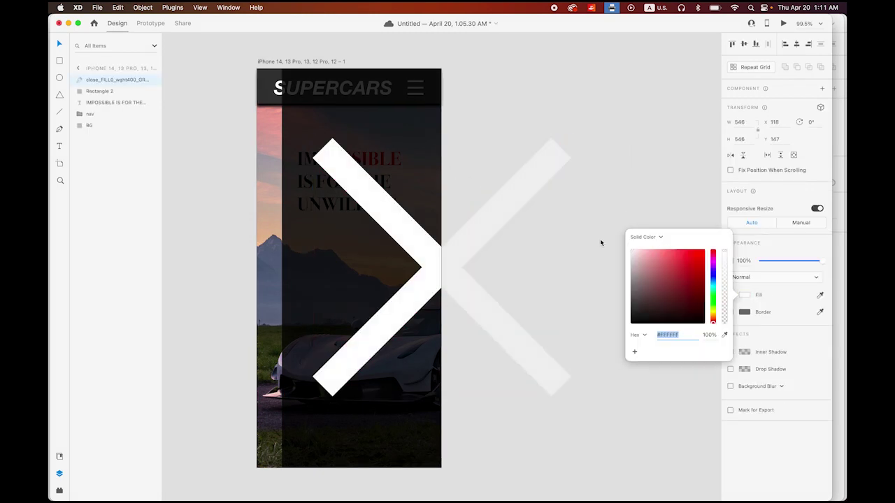
pyautogui.click(544, 176)
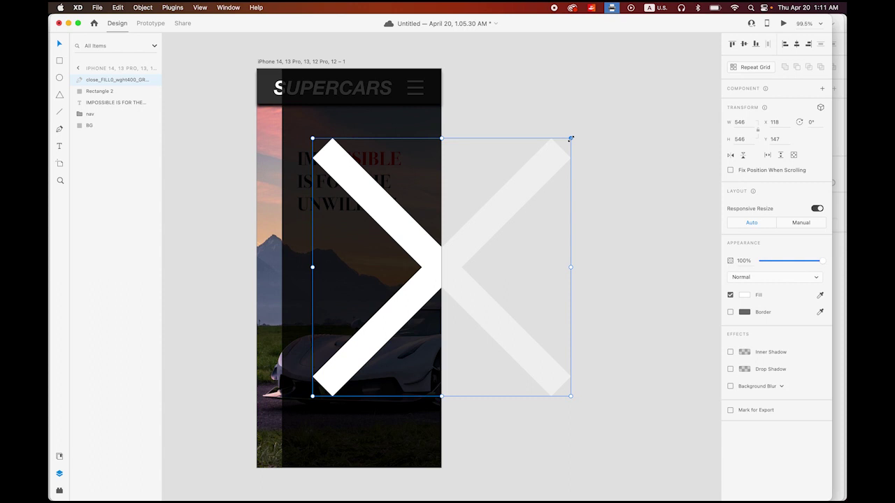
pyautogui.moveTo(571, 138); pyautogui.dragTo(450, 238)
pyautogui.moveTo(439, 268); pyautogui.dragTo(300, 124)
# - Add a text layer reading ABOUT on the dark panel
pyautogui.click(548, 186)
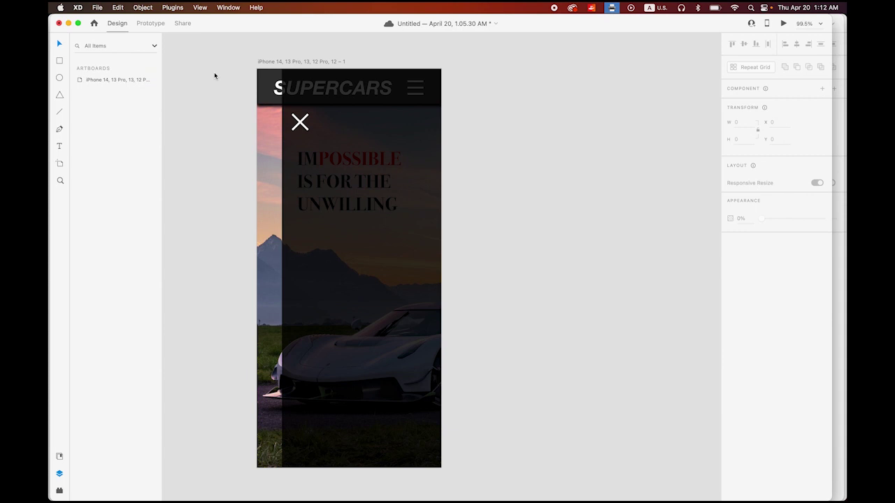
pyautogui.click(60, 146)
pyautogui.click(333, 169)
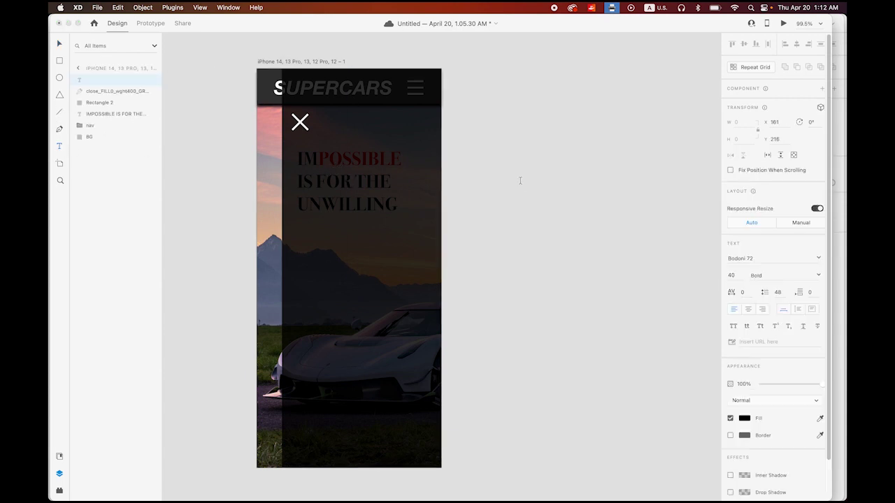
pyautogui.write('ABOUT')
pyautogui.click(107, 80)
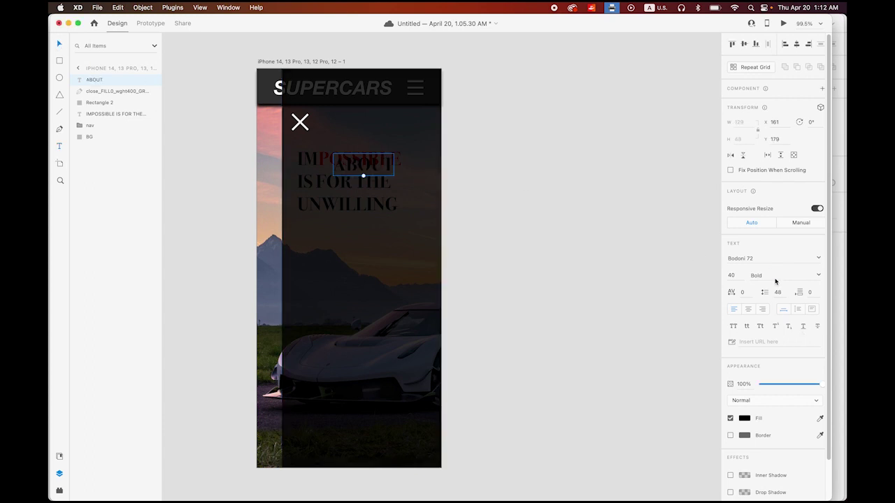
# - Set the ABOUT text to Helvetica Neue Bold Italic
pyautogui.click(819, 259)
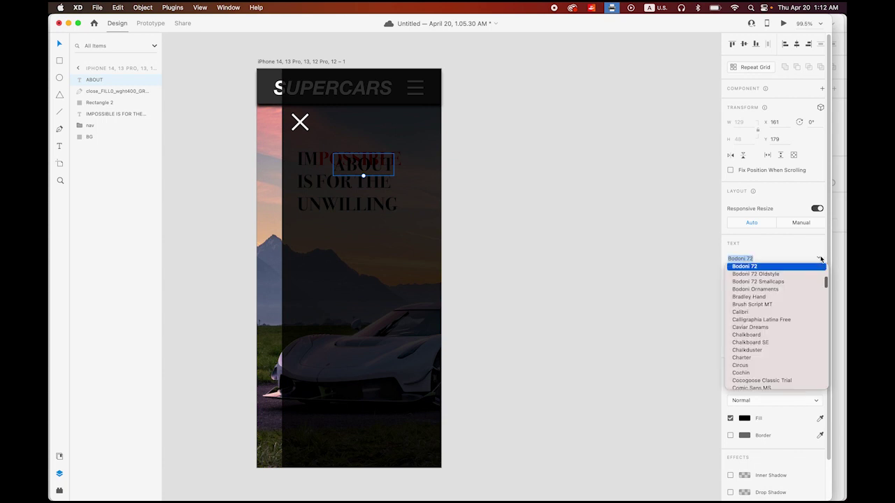
pyautogui.scroll(-10, 774, 310)
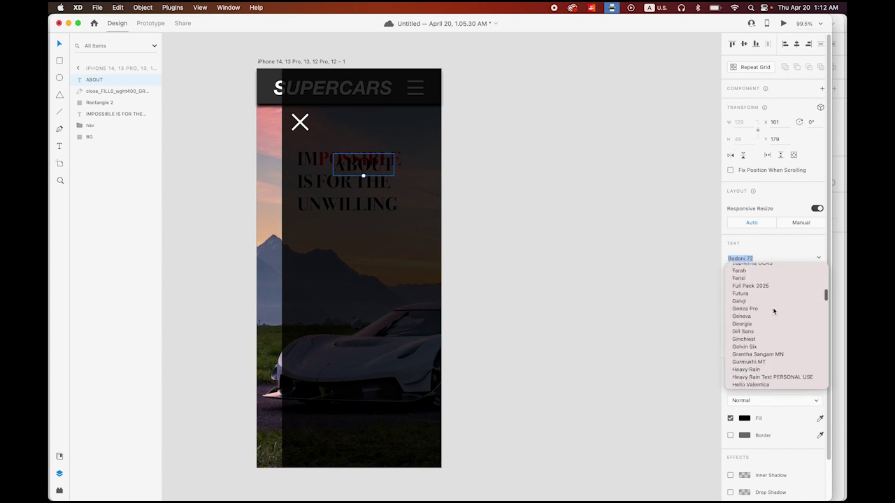
pyautogui.scroll(-1, 759, 343)
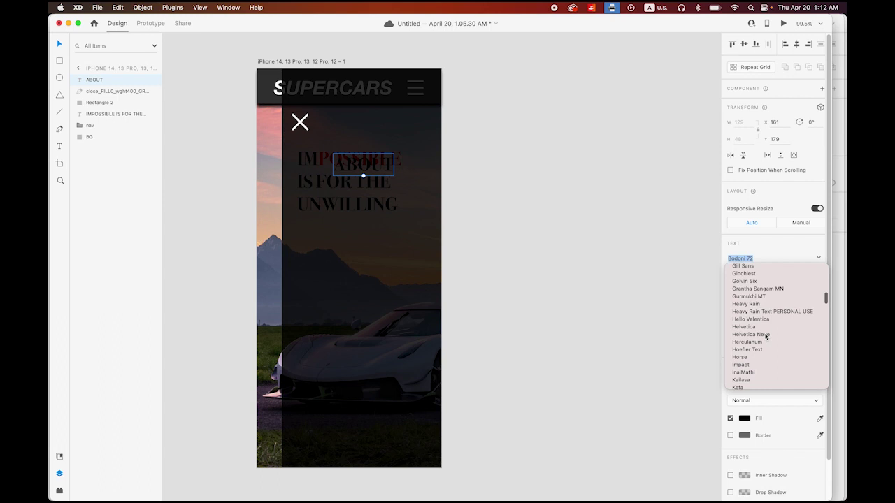
pyautogui.click(766, 334)
pyautogui.click(816, 275)
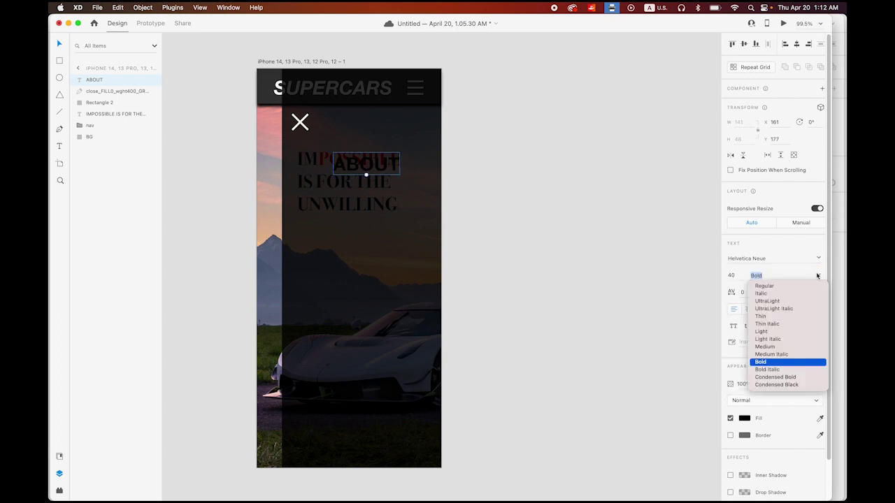
pyautogui.click(775, 369)
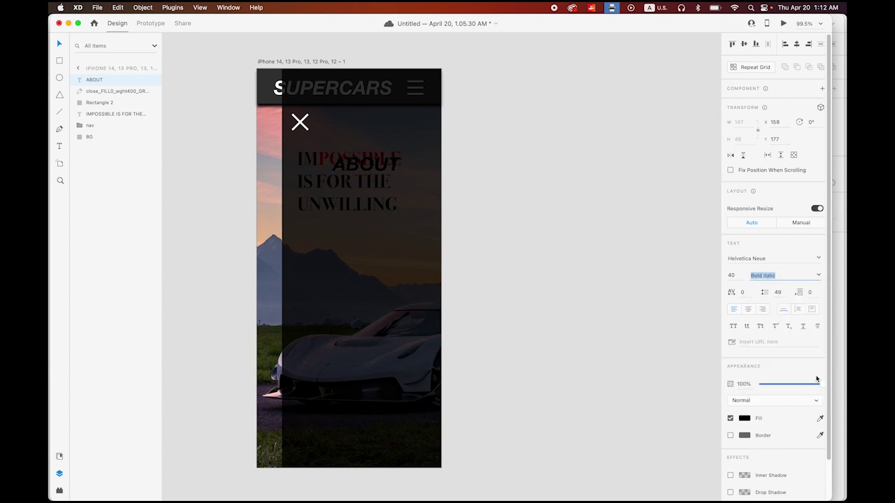
# - Make the ABOUT text white #FFFFFF at font size 30
pyautogui.click(743, 417)
pyautogui.moveTo(678, 399); pyautogui.dragTo(603, 358)
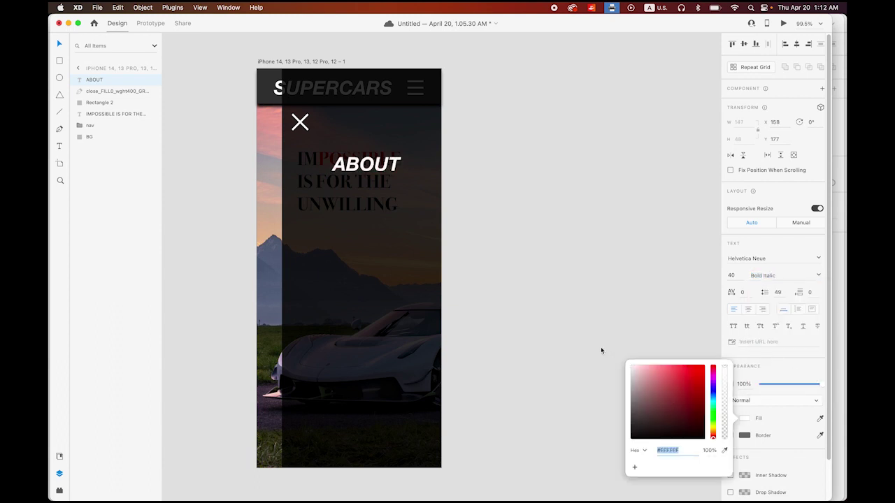
pyautogui.click(731, 276)
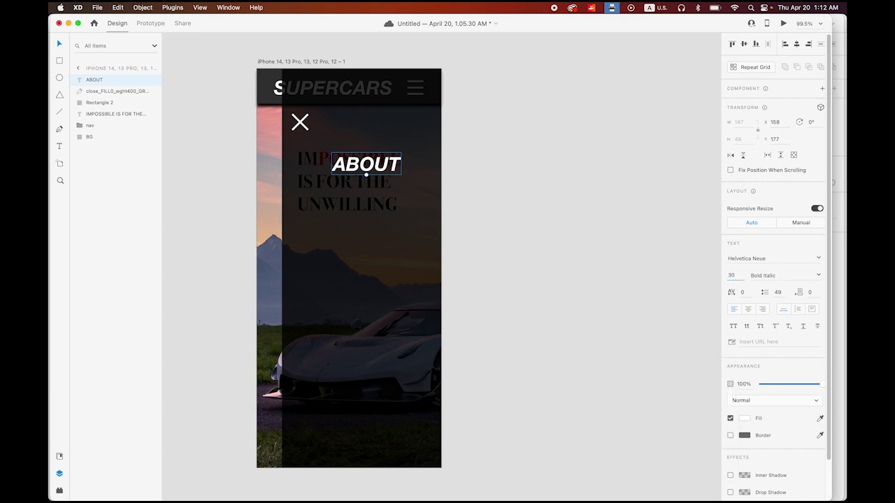
pyautogui.press('Return')
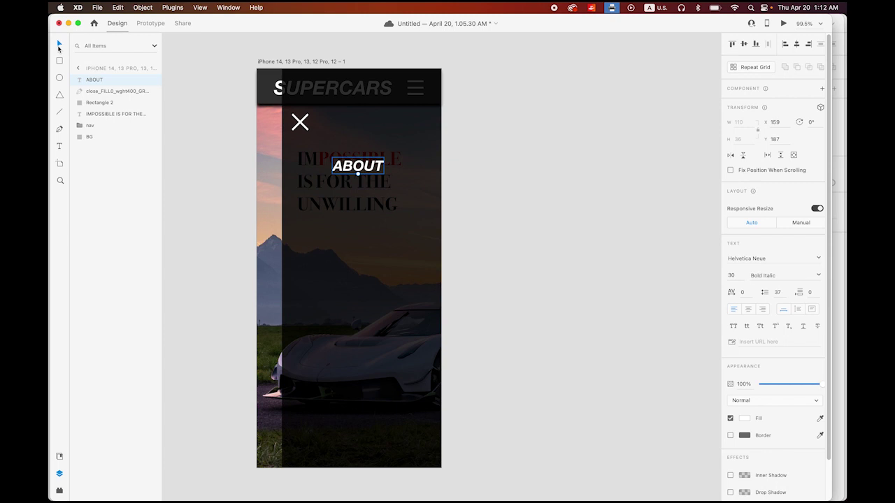
# - Position the stacked ABOUT labels and retype the second one as GALLERY
pyautogui.moveTo(356, 171); pyautogui.dragTo(353, 305)
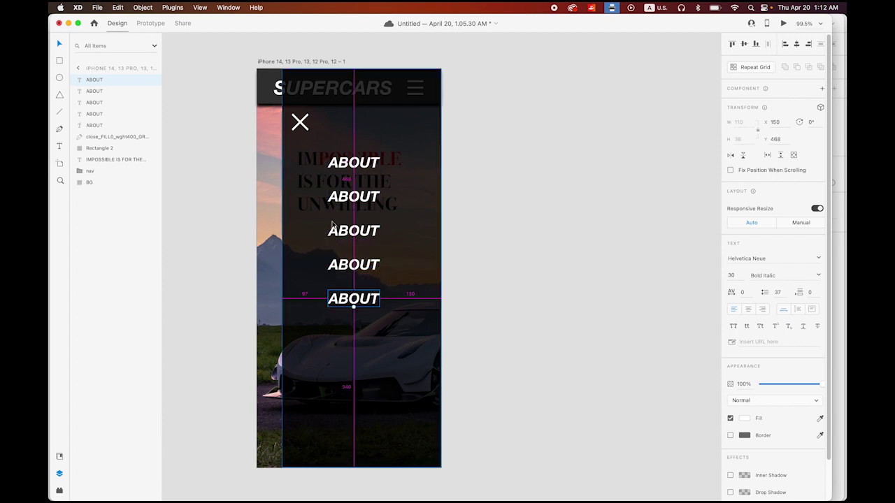
pyautogui.click(60, 145)
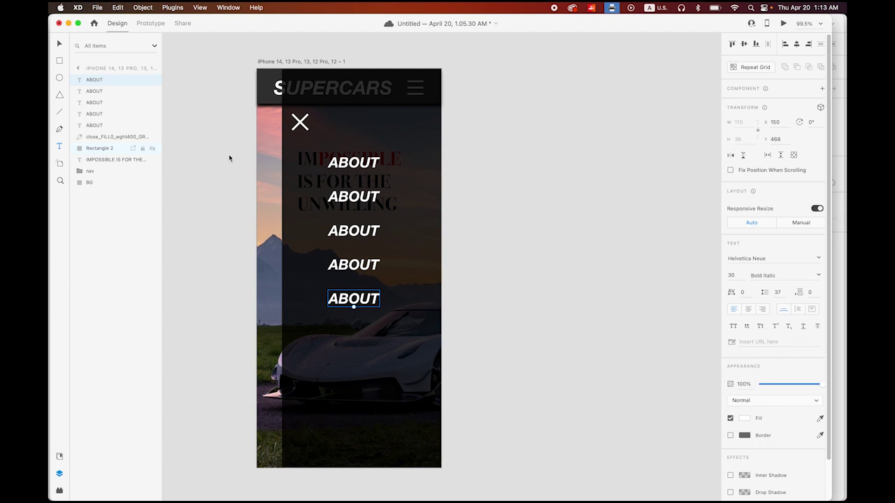
pyautogui.doubleClick(351, 195)
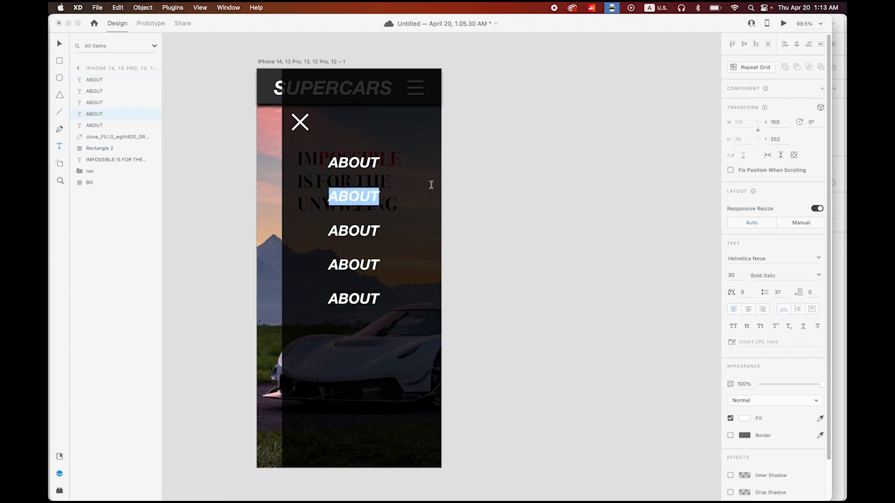
pyautogui.write('GALL')
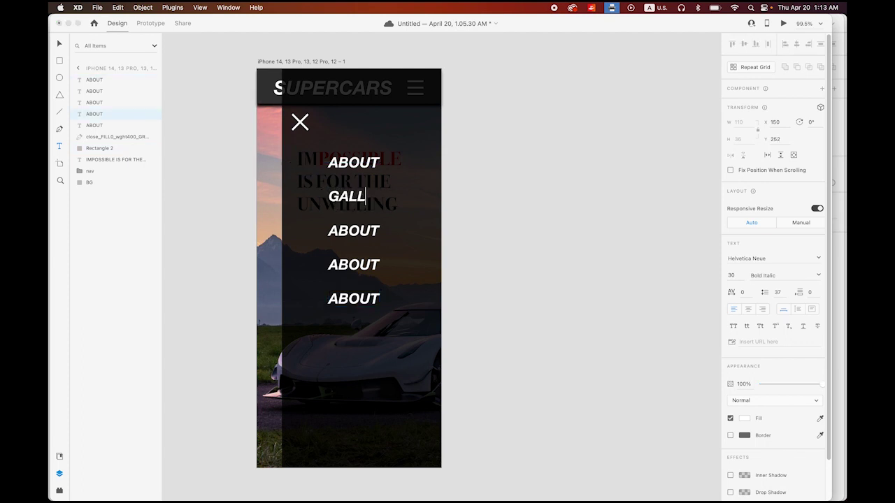
pyautogui.write('ERY')
# - Retype the third, fourth and fifth labels as EVENTS, FAQs and CONTACT
pyautogui.press('Escape')
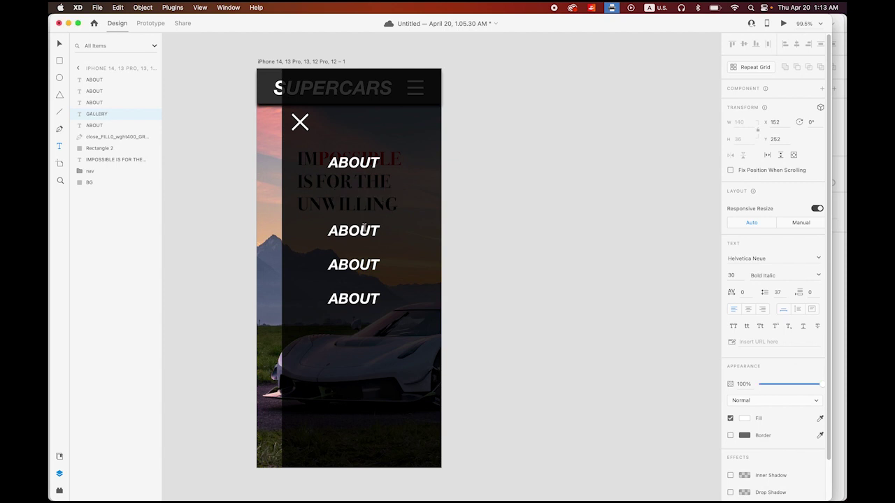
pyautogui.doubleClick(363, 232)
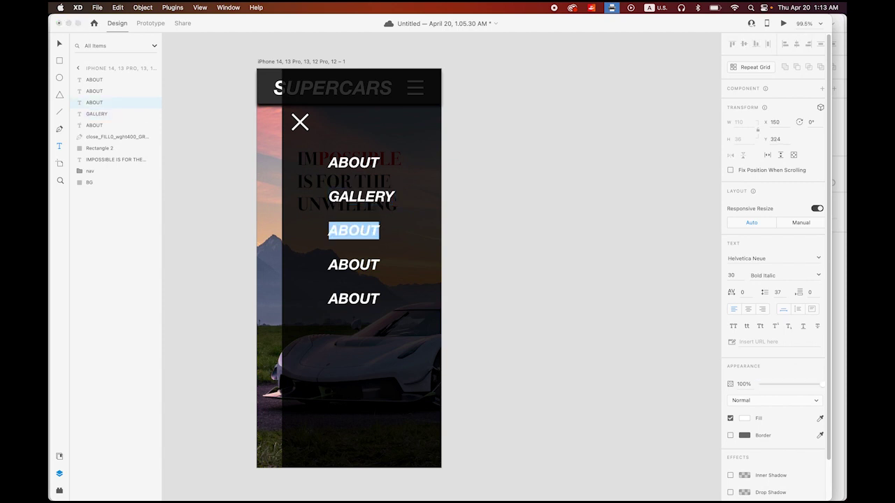
pyautogui.write('EVENTS')
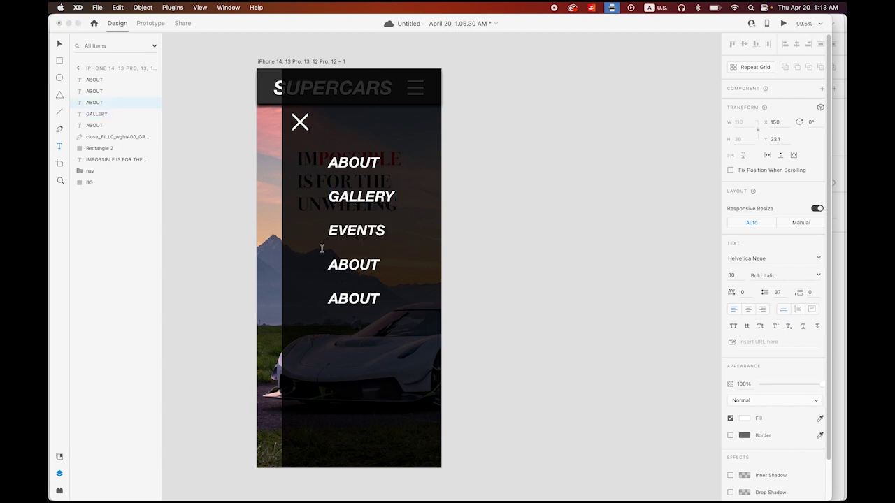
pyautogui.press('Escape')
pyautogui.doubleClick(355, 263)
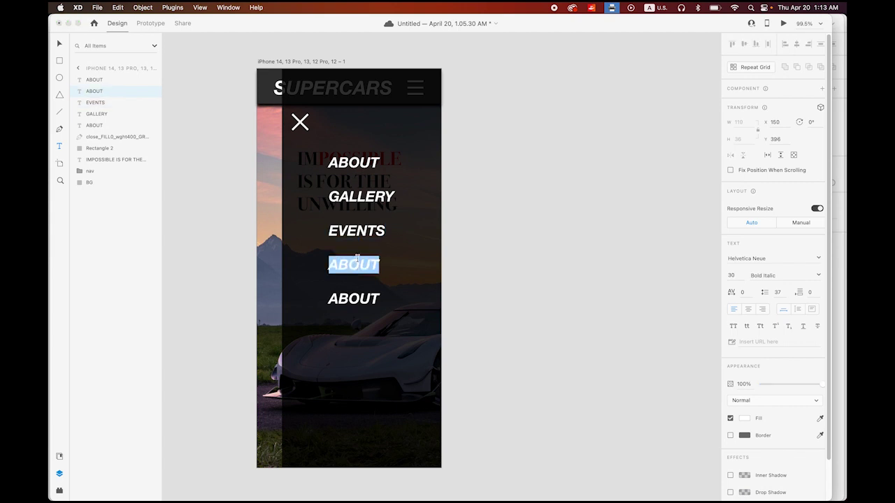
pyautogui.write('FAQs')
pyautogui.press('Escape')
pyautogui.doubleClick(343, 299)
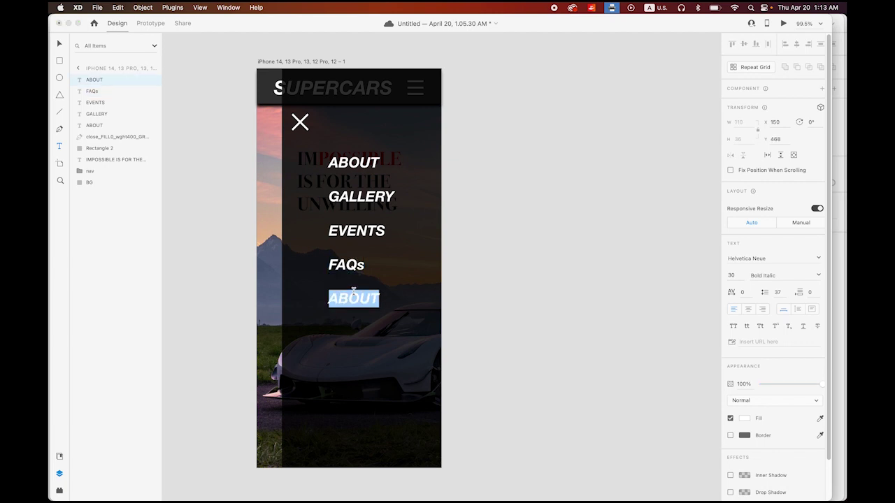
pyautogui.write('Contact')
pyautogui.press('BackSpace')
pyautogui.press('BackSpace')
pyautogui.press('BackSpace')
pyautogui.press('BackSpace')
pyautogui.press('BackSpace')
pyautogui.press('BackSpace')
pyautogui.write('ONTACT')
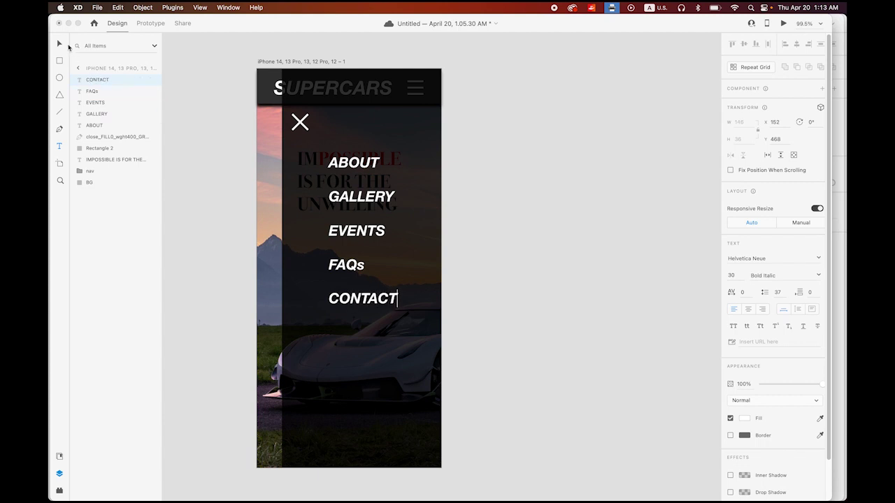
# - Select the five menu labels, the close icon and the dark overlay together
pyautogui.click(59, 44)
pyautogui.click(517, 150)
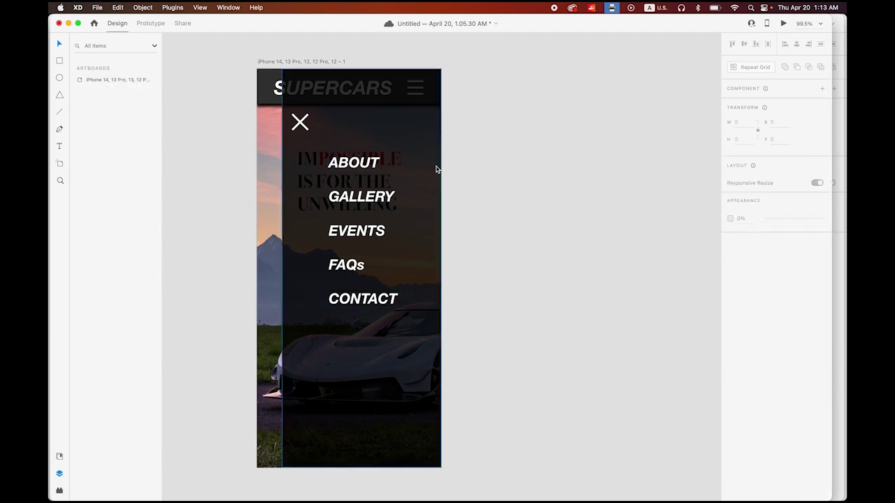
pyautogui.click(354, 167)
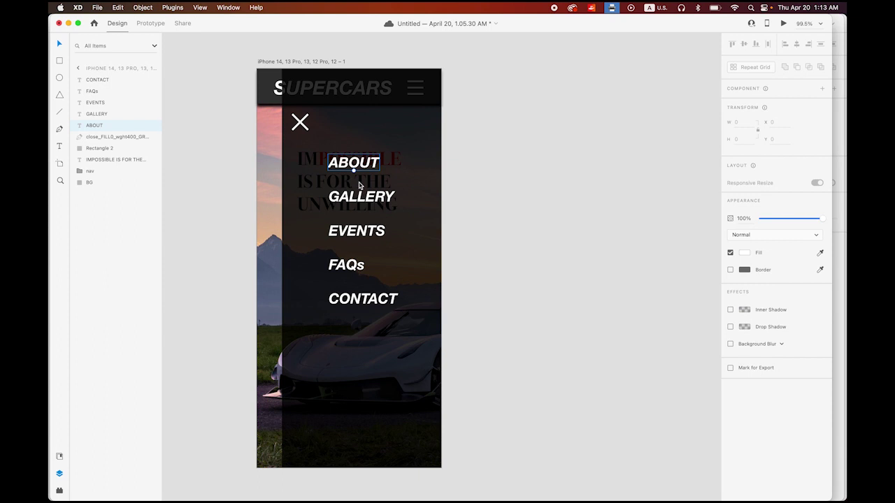
pyautogui.keyDown('shift'); pyautogui.click(363, 204); pyautogui.keyUp('shift')
pyautogui.keyDown('shift'); pyautogui.click(362, 236); pyautogui.keyUp('shift')
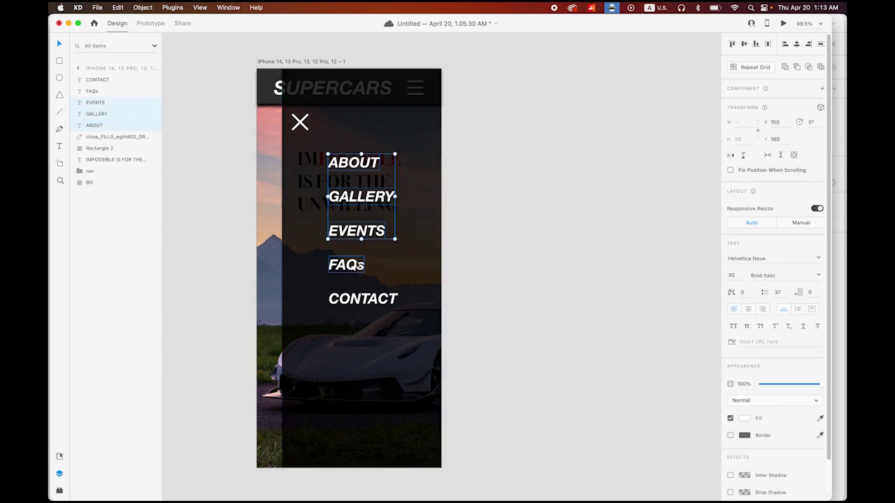
pyautogui.keyDown('shift'); pyautogui.click(358, 269); pyautogui.keyUp('shift')
pyautogui.keyDown('shift'); pyautogui.click(371, 304); pyautogui.keyUp('shift')
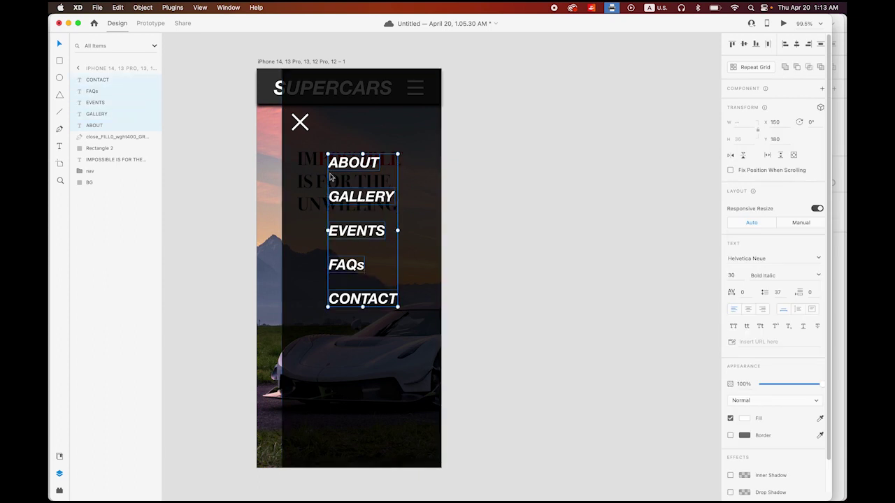
pyautogui.keyDown('shift'); pyautogui.click(300, 122); pyautogui.keyUp('shift')
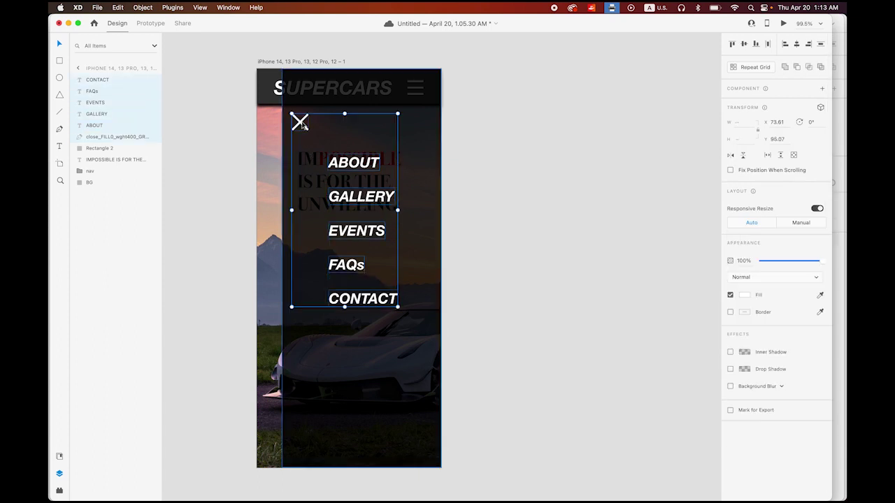
pyautogui.keyDown('shift'); pyautogui.click(415, 159); pyautogui.keyUp('shift')
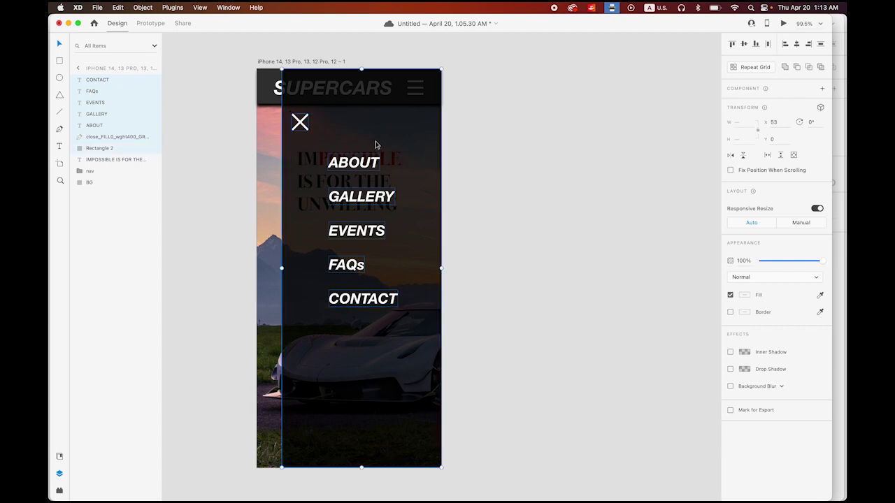
# - Group the selected elements and name the group menu
pyautogui.click(142, 8)
pyautogui.click(153, 29)
pyautogui.doubleClick(95, 81)
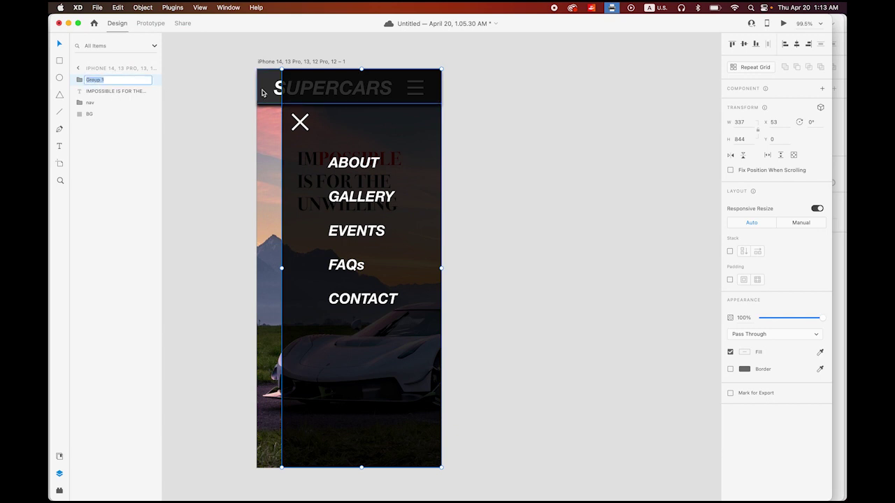
pyautogui.write('menu')
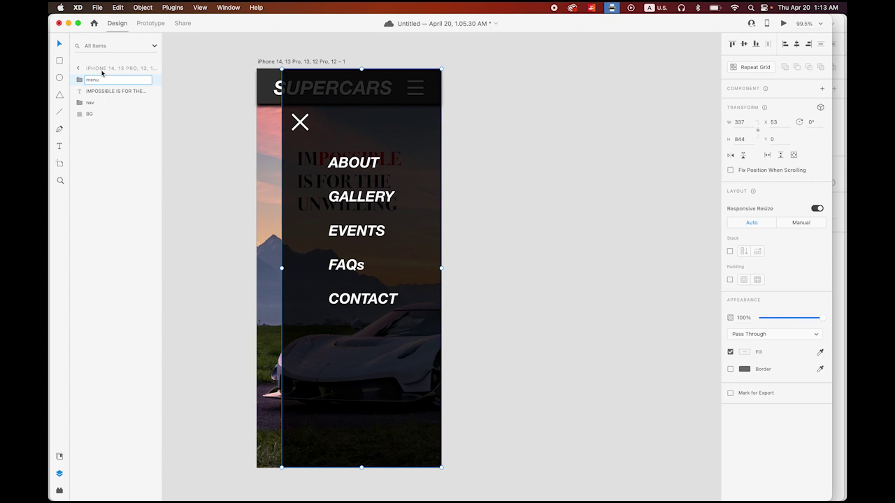
pyautogui.click(193, 128)
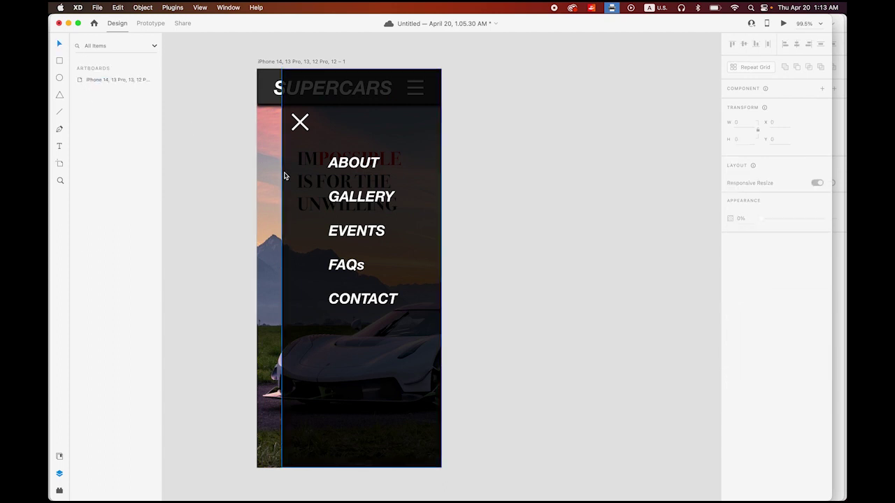
pyautogui.click(336, 128)
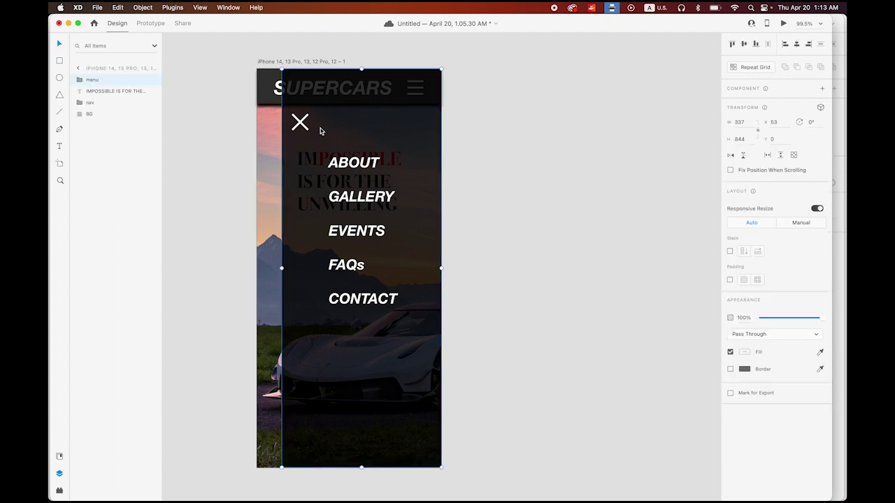
# - Drag the menu group to X 390, past the artboard's right edge, then zoom out
pyautogui.moveTo(320, 131); pyautogui.dragTo(479, 134)
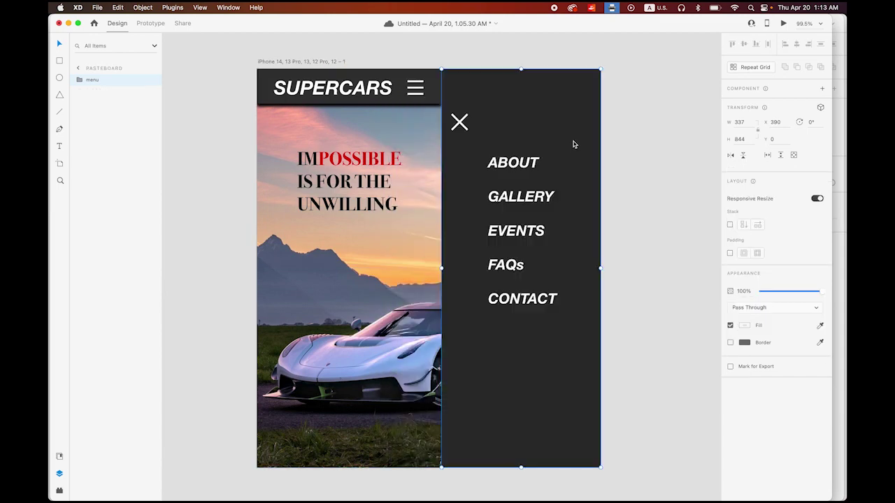
pyautogui.click(648, 152)
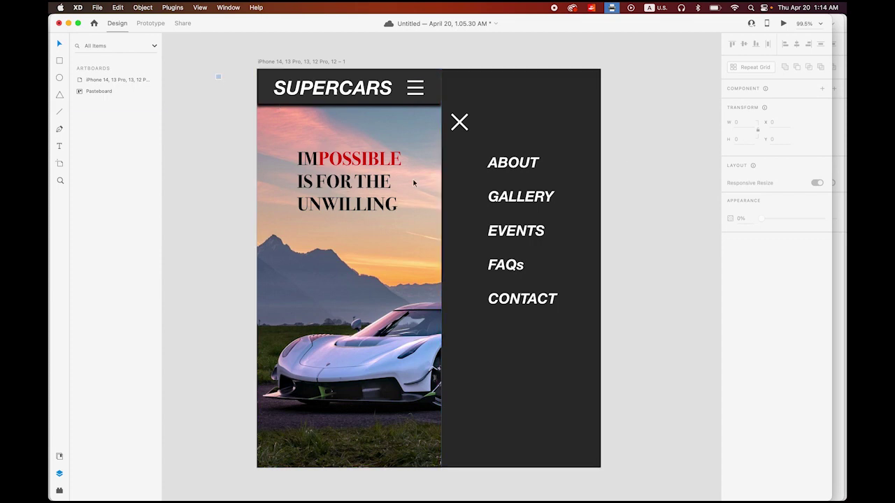
pyautogui.moveTo(217, 71); pyautogui.dragTo(622, 323)
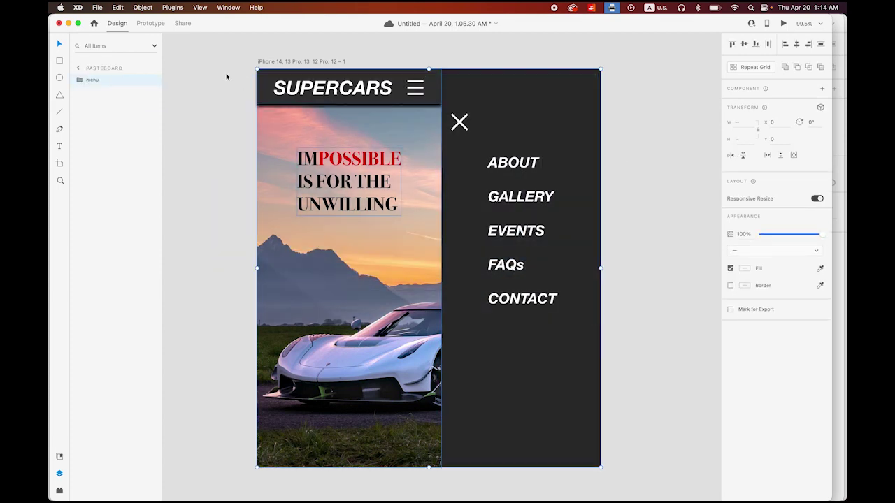
pyautogui.click(143, 7)
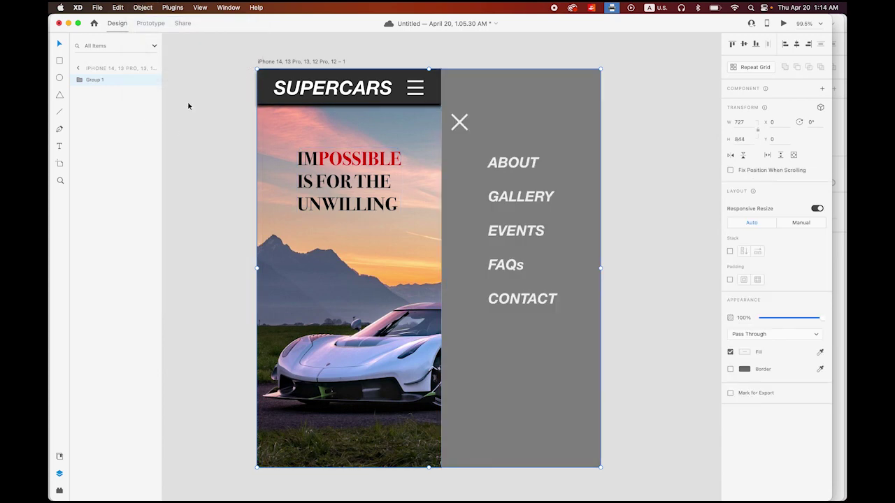
pyautogui.press('Delete')
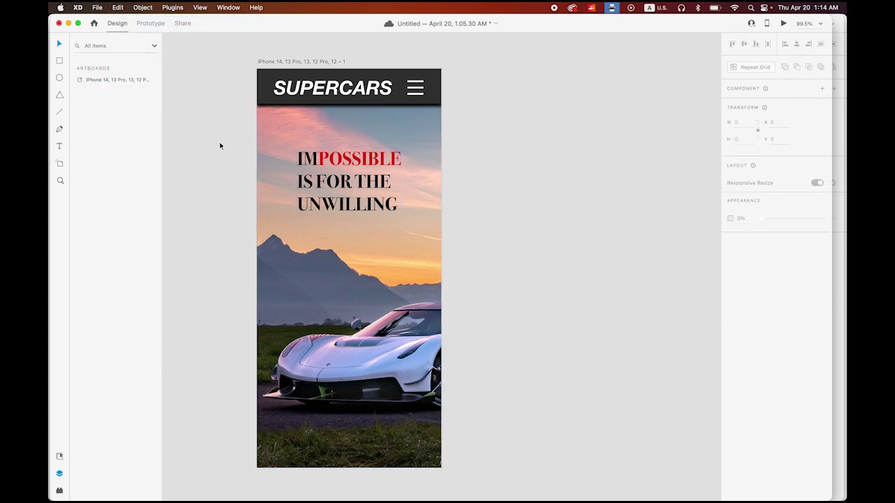
pyautogui.keyDown('alt'); pyautogui.click(405, 125); pyautogui.keyUp('alt')
# - Duplicate the SUPERCARS artboard, placing the copy to the right of the original
pyautogui.hscroll(5, 402, 139)
pyautogui.scroll(2, 402, 139)
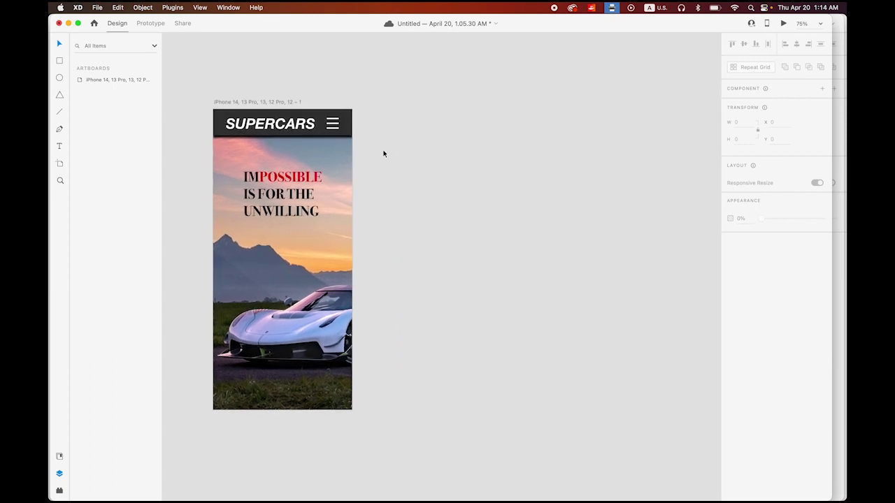
pyautogui.click(270, 103)
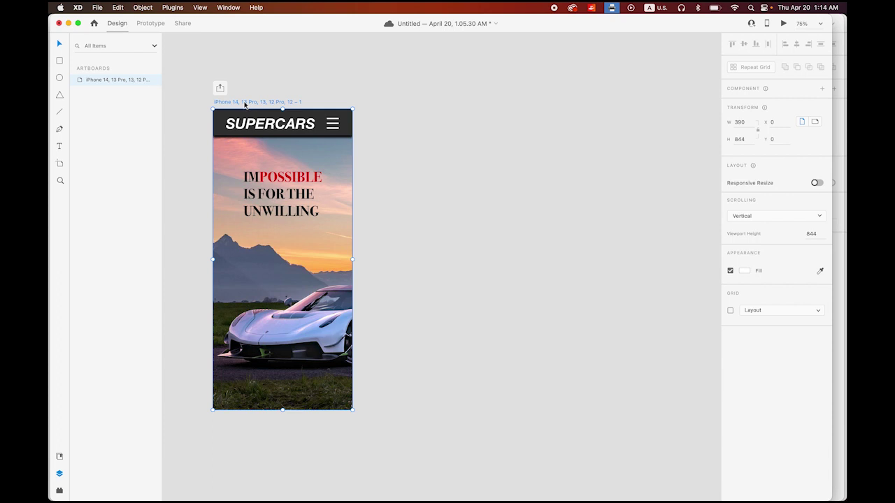
pyautogui.moveTo(245, 105); pyautogui.dragTo(575, 121)
pyautogui.click(457, 82)
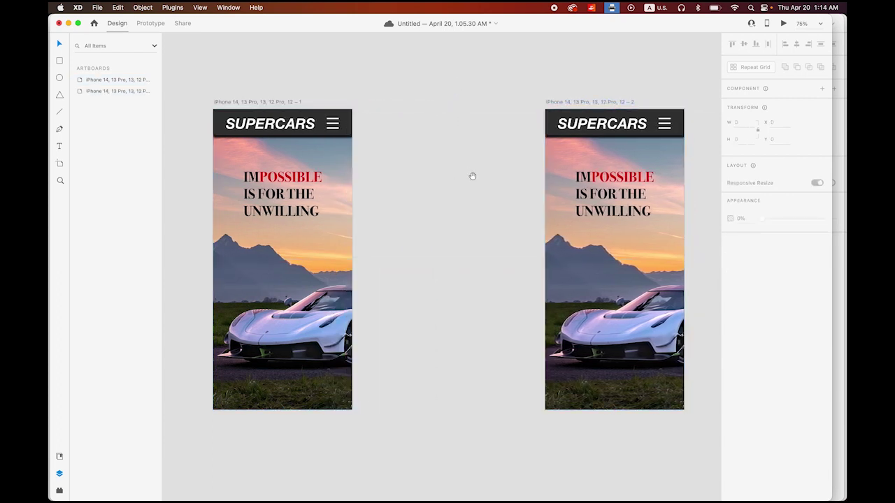
pyautogui.moveTo(472, 176); pyautogui.dragTo(385, 174)
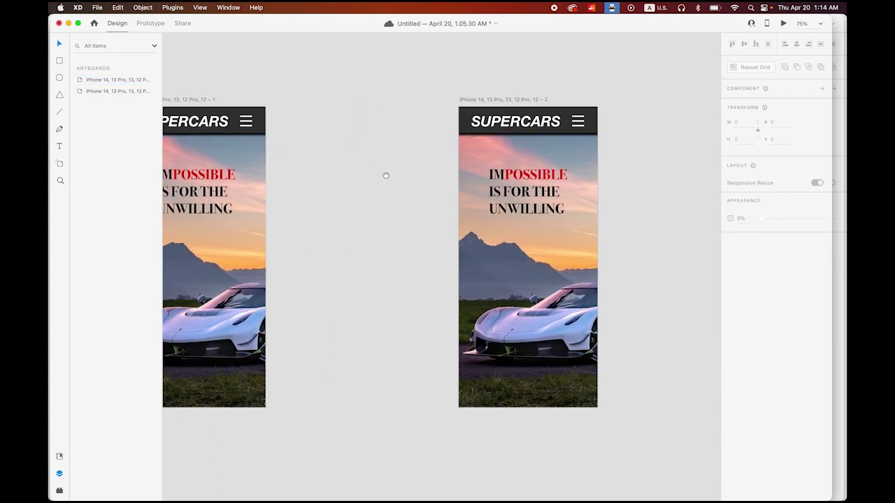
# - Slide the menu group left to X 53 so it lies open over the second artboard
pyautogui.click(503, 100)
pyautogui.click(503, 112)
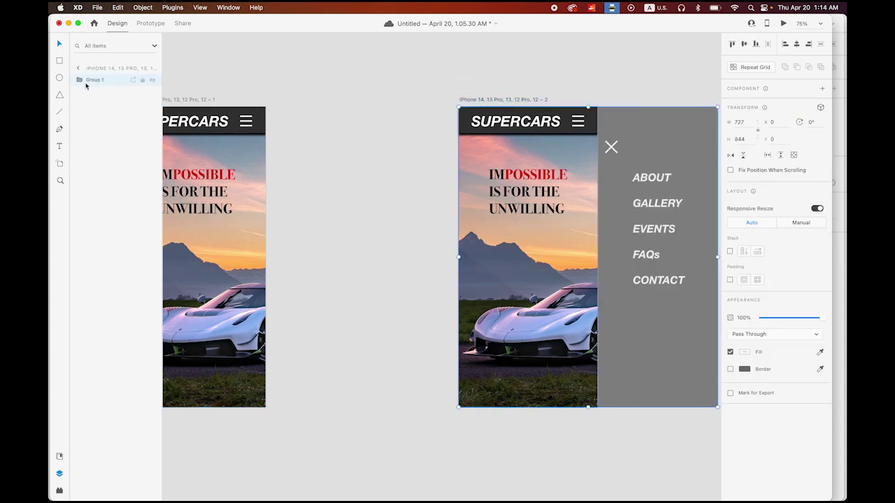
pyautogui.click(79, 81)
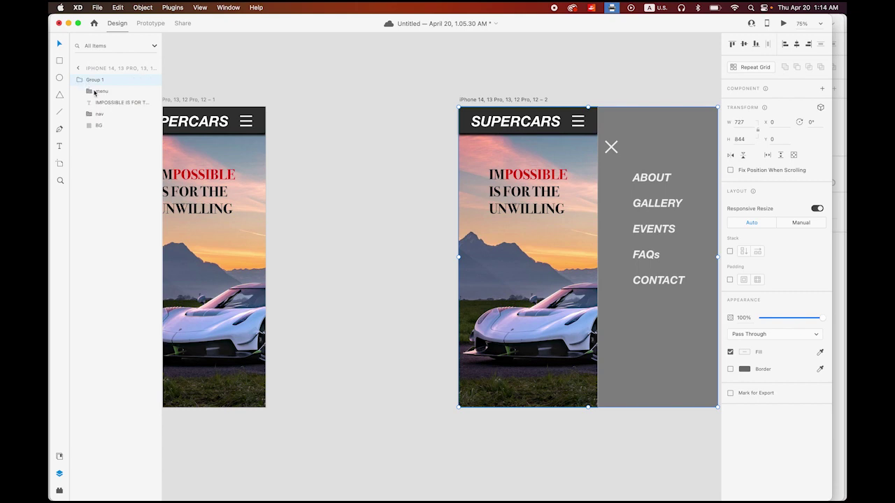
pyautogui.click(93, 92)
pyautogui.click(98, 91)
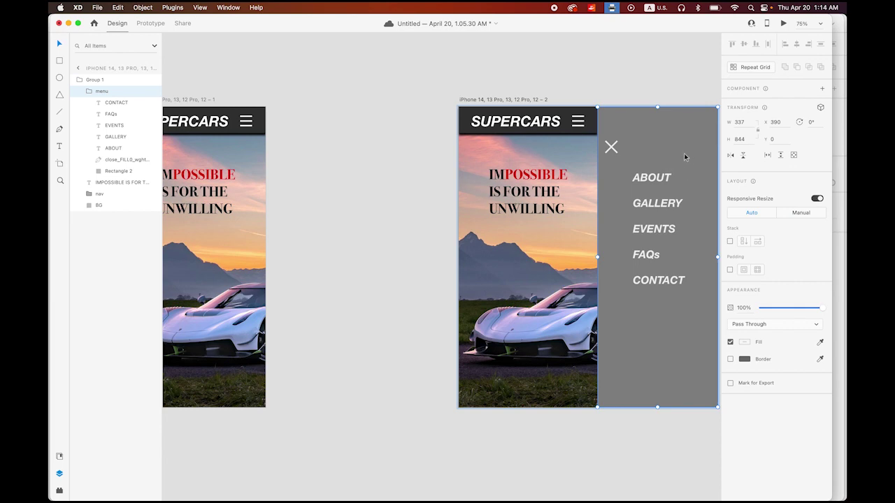
pyautogui.moveTo(683, 156); pyautogui.dragTo(567, 156)
pyautogui.click(343, 175)
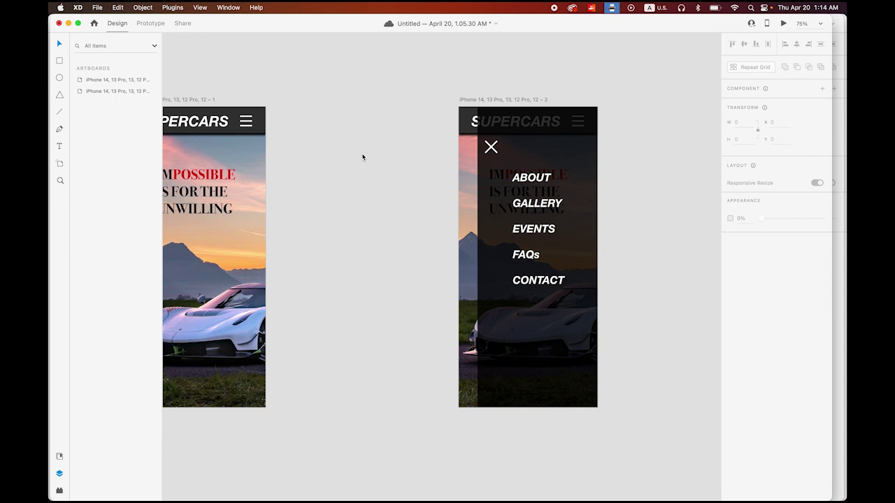
pyautogui.hscroll(-3, 404, 161)
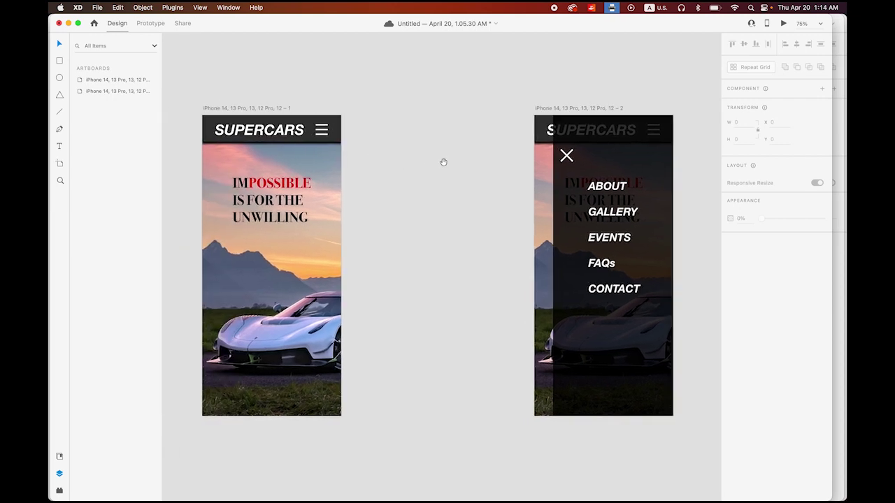
# - In Prototype mode, select the hamburger menu icon inside the first artboard's nav group
pyautogui.click(150, 23)
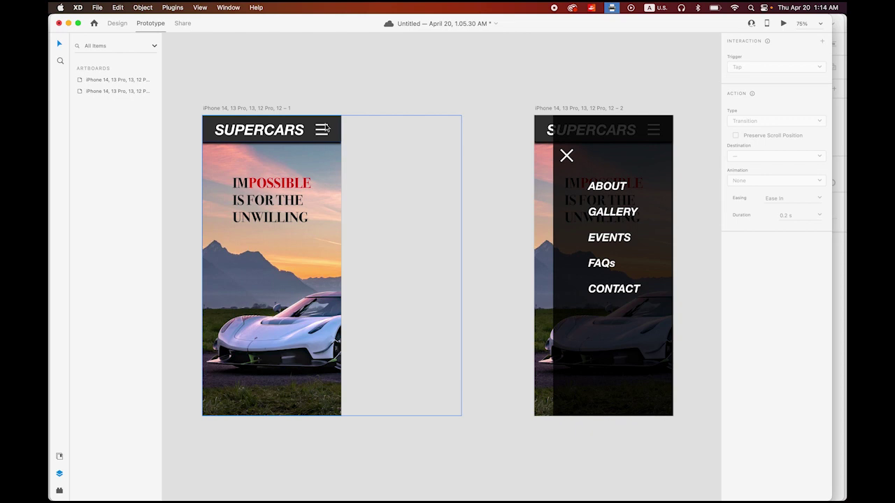
pyautogui.click(321, 155)
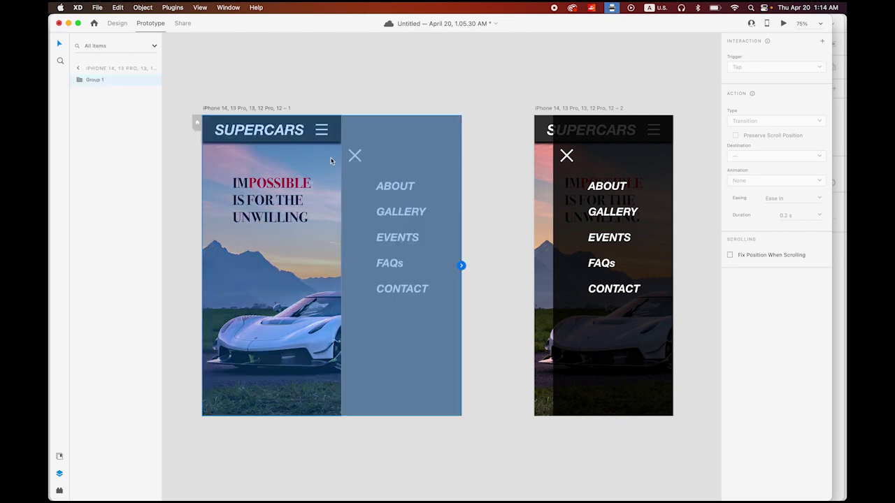
pyautogui.click(79, 80)
pyautogui.click(100, 115)
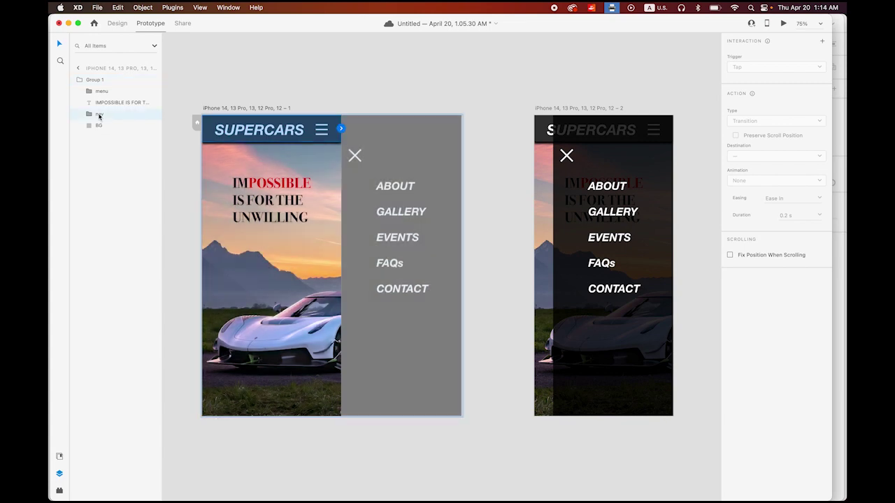
pyautogui.click(90, 113)
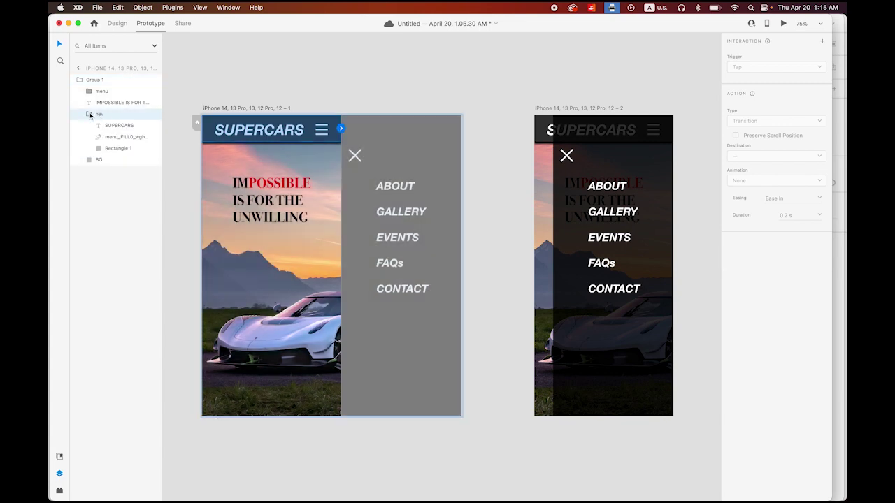
pyautogui.click(130, 138)
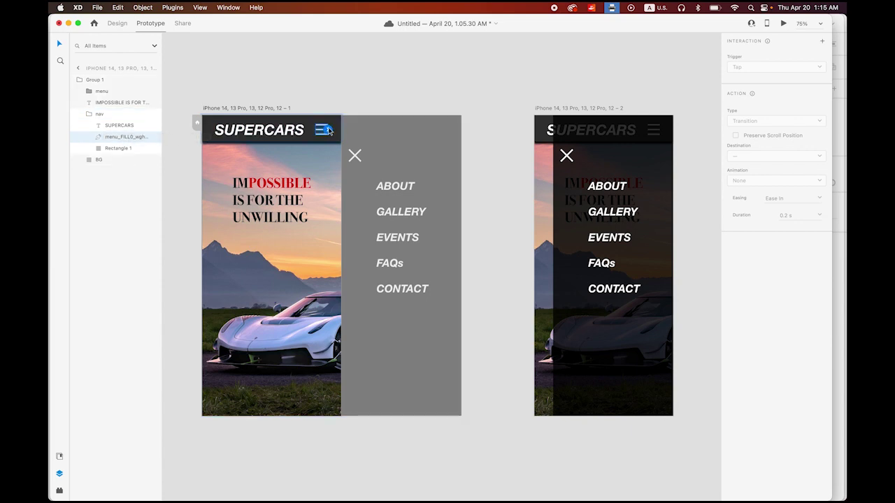
# - Link the hamburger icon to the second artboard with a Tap, Auto-Animate interaction
pyautogui.moveTo(328, 130); pyautogui.dragTo(567, 232)
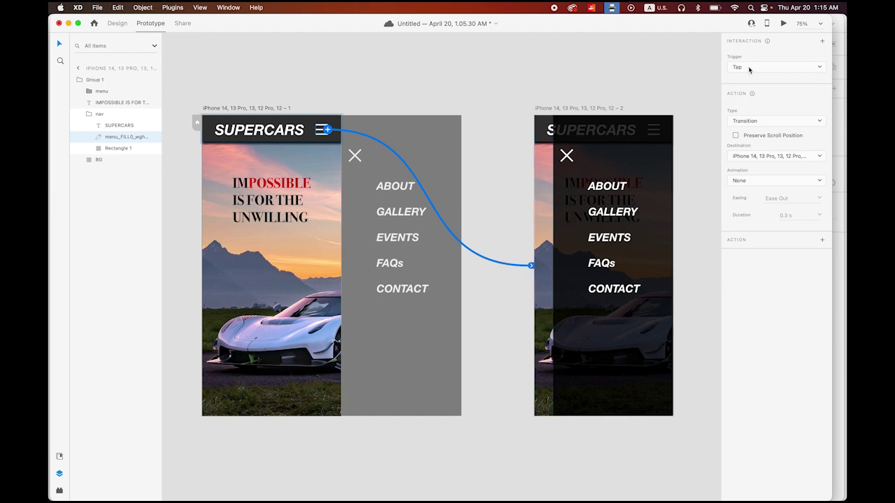
pyautogui.click(819, 123)
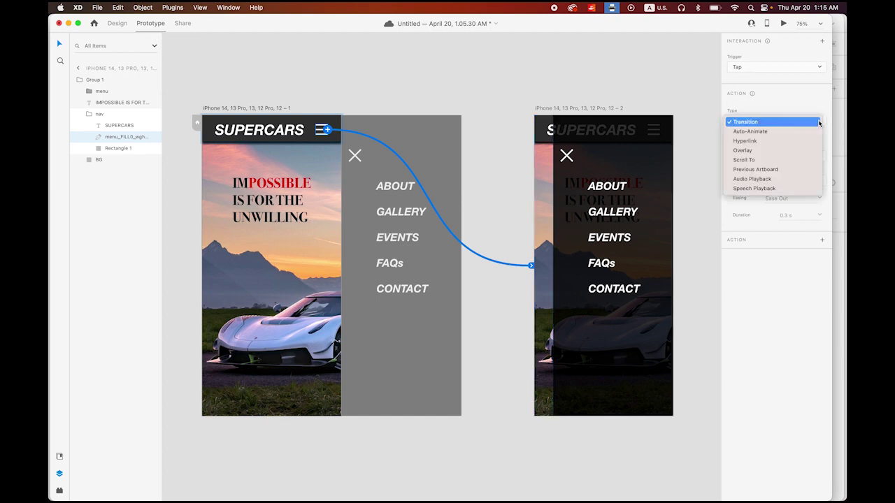
pyautogui.click(799, 132)
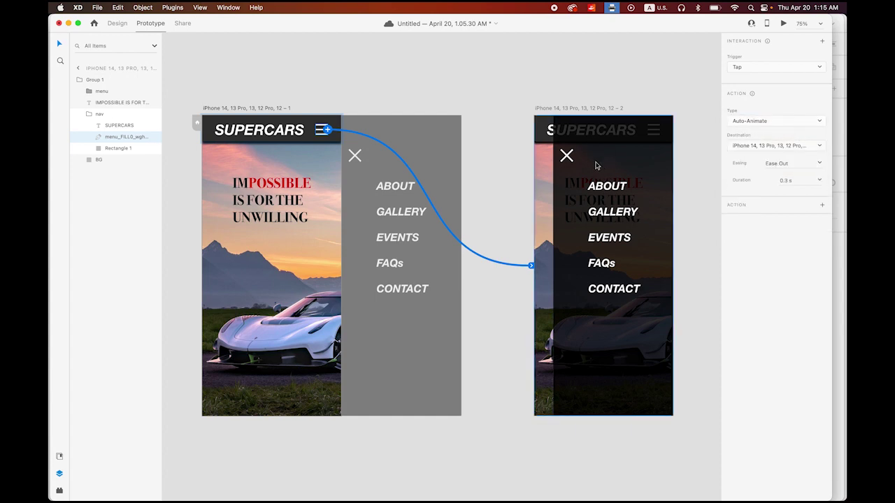
pyautogui.click(576, 109)
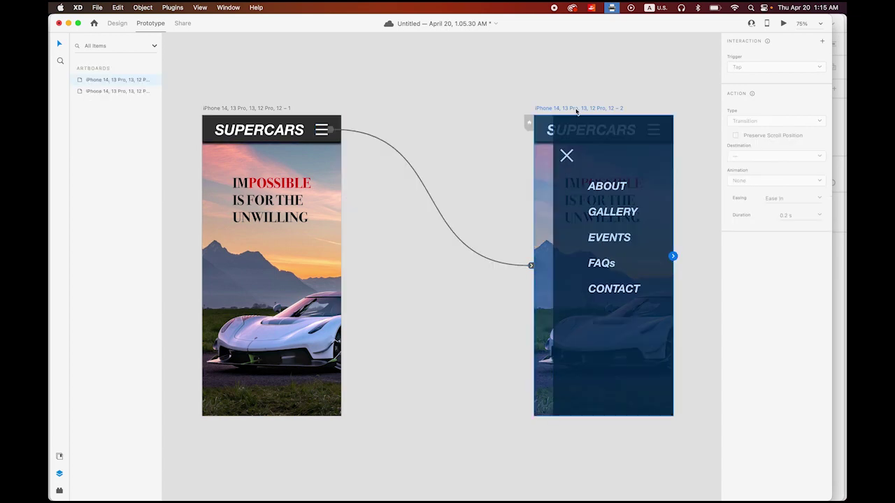
pyautogui.click(577, 176)
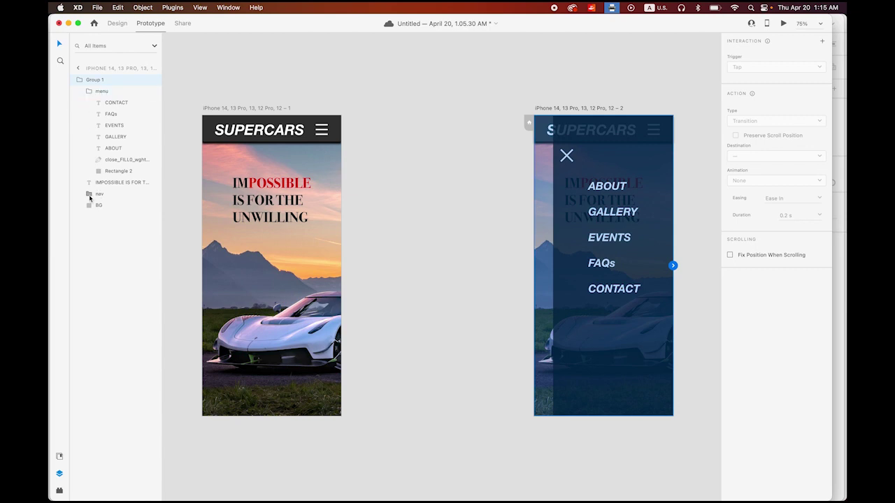
# - Wire the menu's close X icon back to the first artboard using Tap, Auto-Animate, Ease Out 0.3 s
pyautogui.click(88, 92)
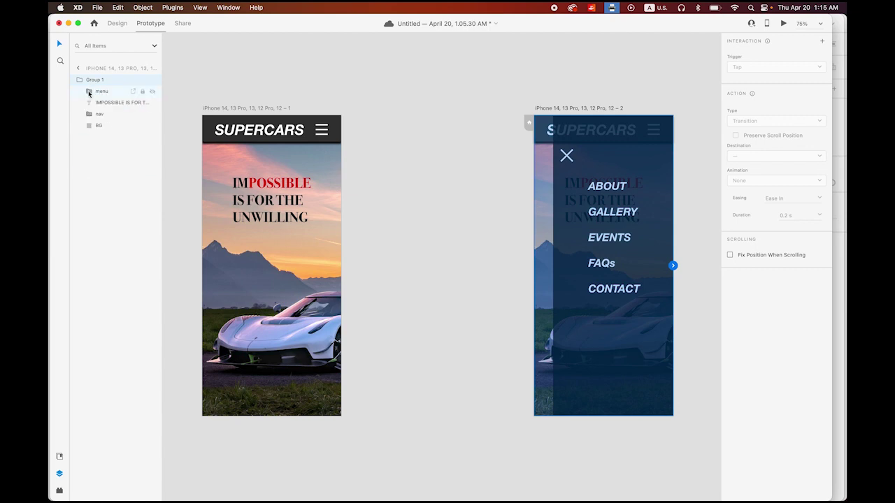
pyautogui.click(88, 92)
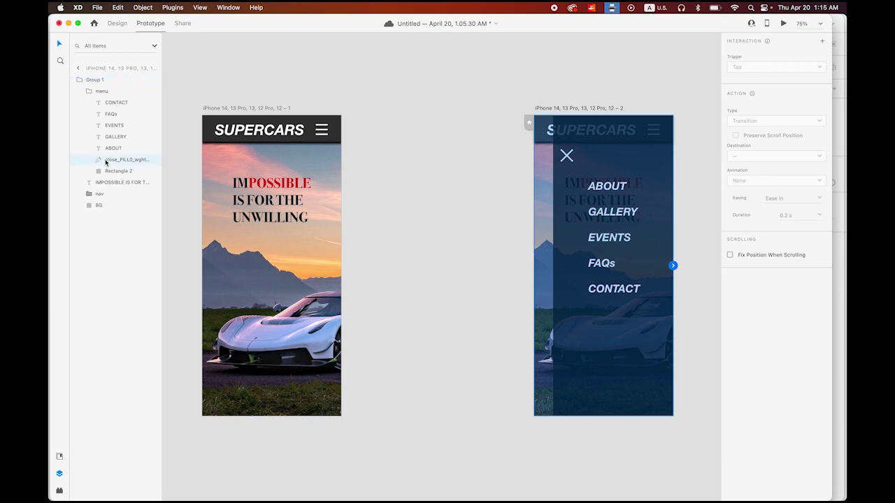
pyautogui.click(105, 161)
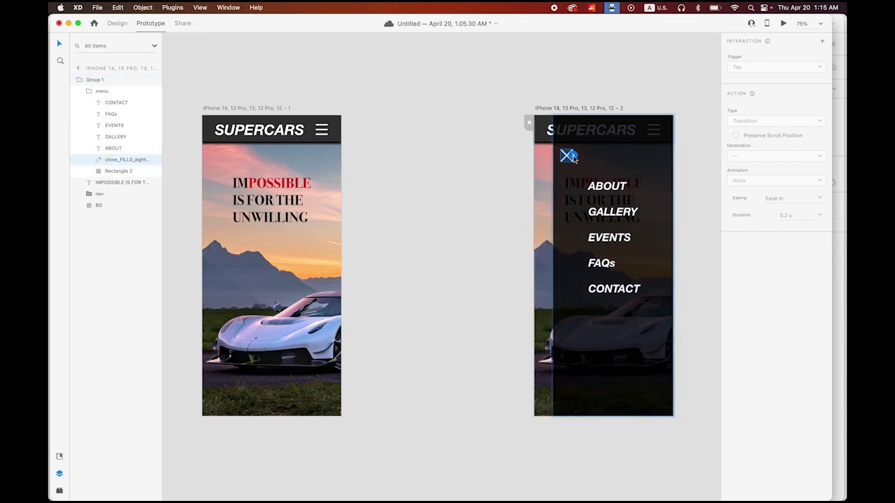
pyautogui.moveTo(572, 158); pyautogui.dragTo(307, 247)
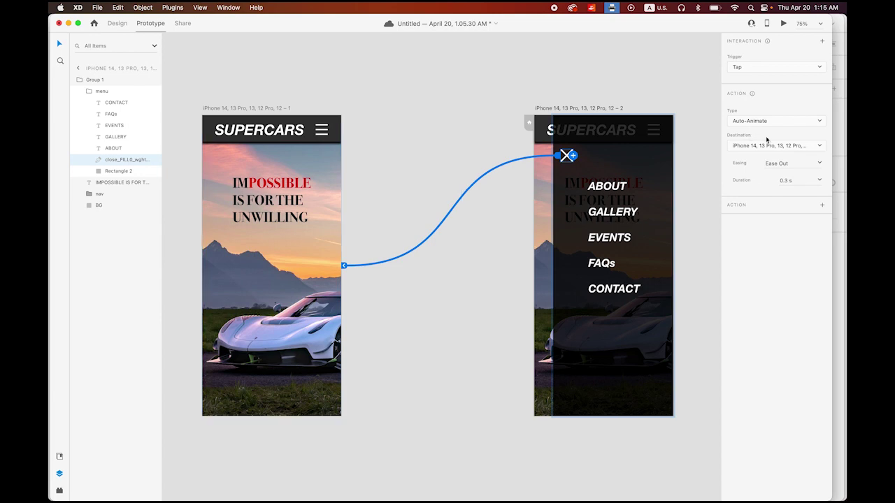
pyautogui.click(242, 108)
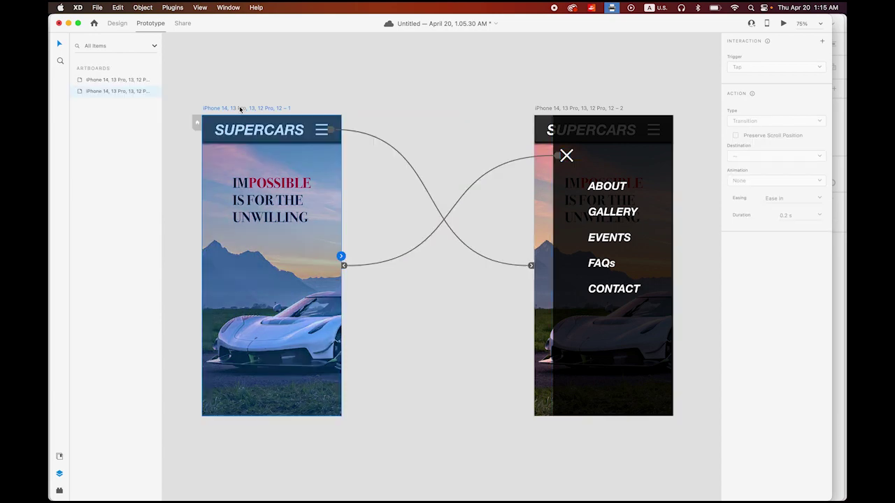
# - Preview the prototype, toggling the menu open and closed several times, then exit the preview
pyautogui.click(783, 24)
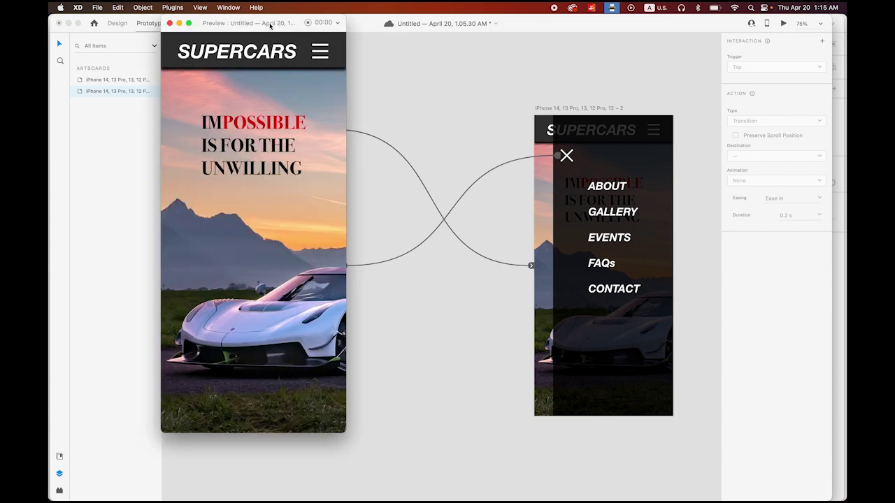
pyautogui.moveTo(271, 28); pyautogui.dragTo(408, 65)
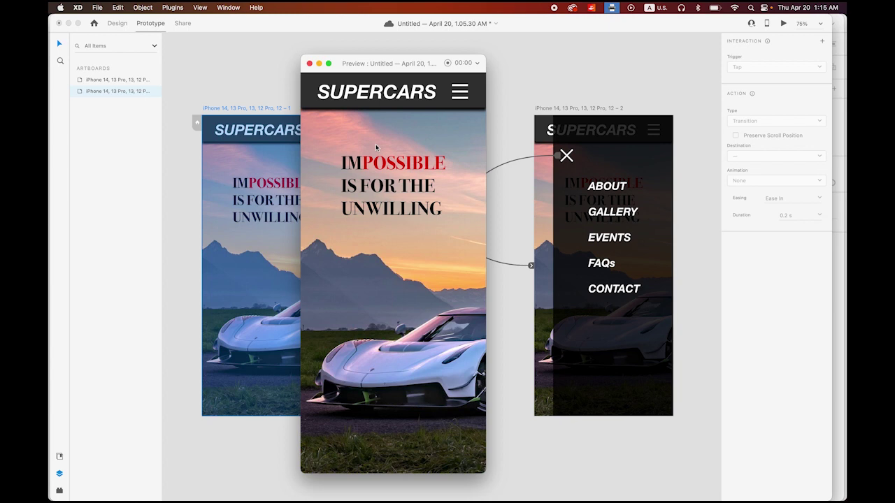
pyautogui.click(461, 98)
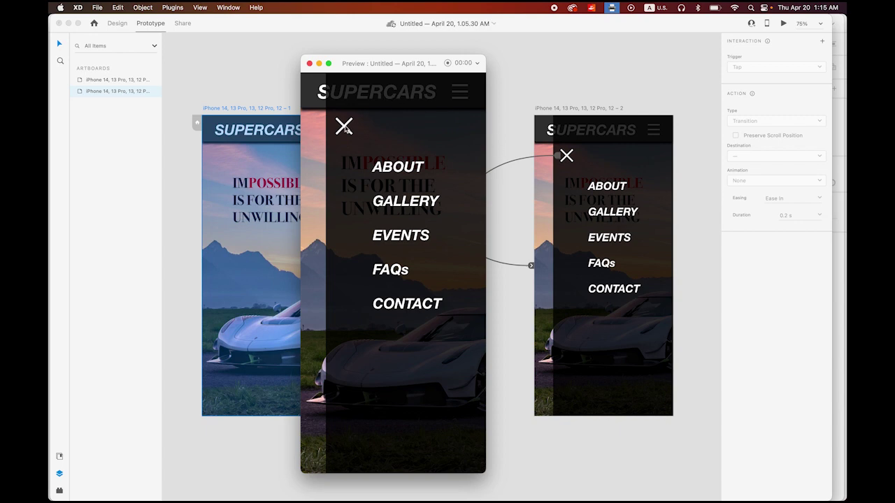
pyautogui.click(344, 128)
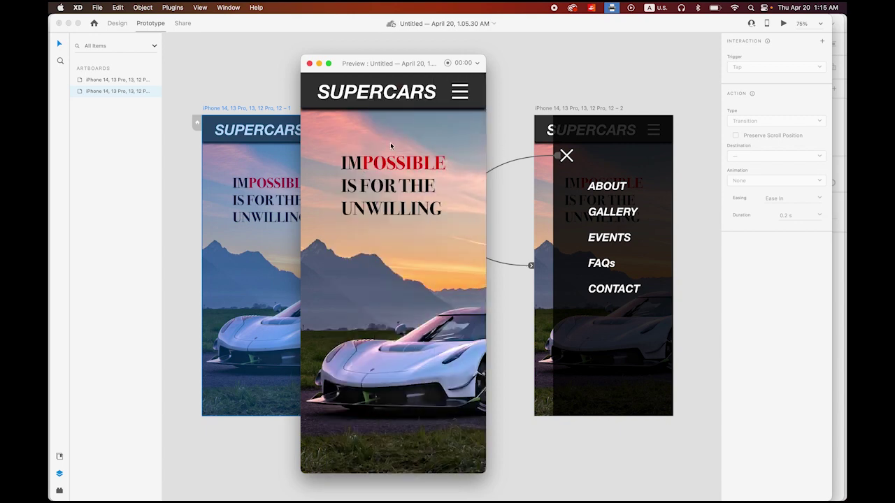
pyautogui.click(461, 95)
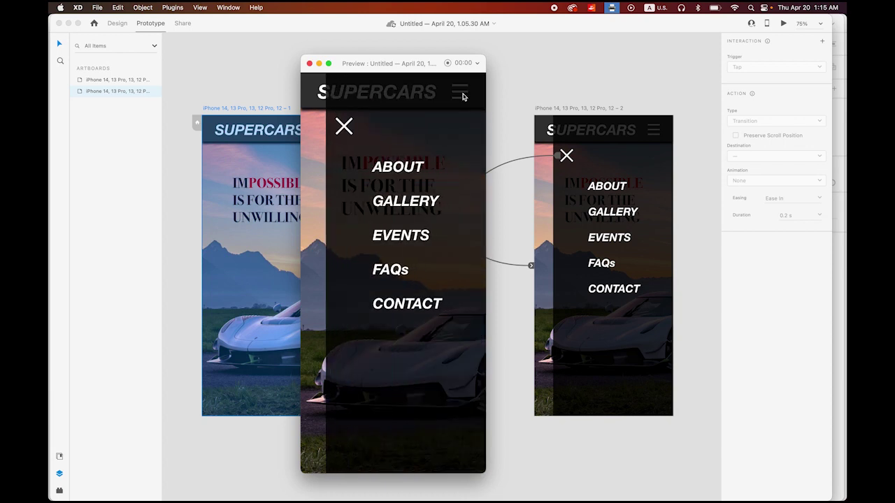
pyautogui.click(345, 127)
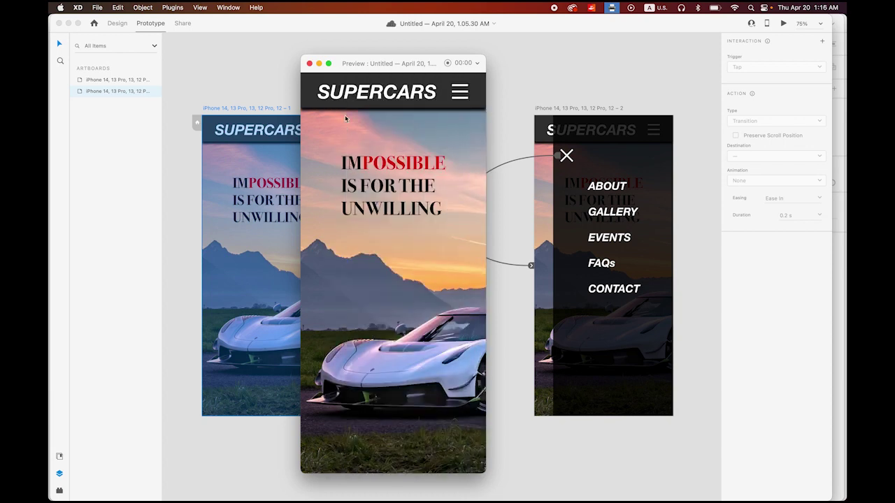
pyautogui.click(461, 95)
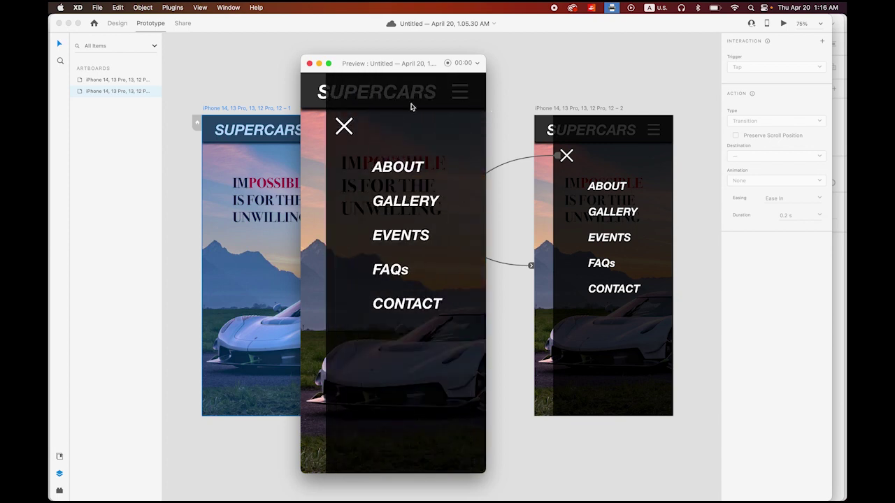
pyautogui.click(309, 63)
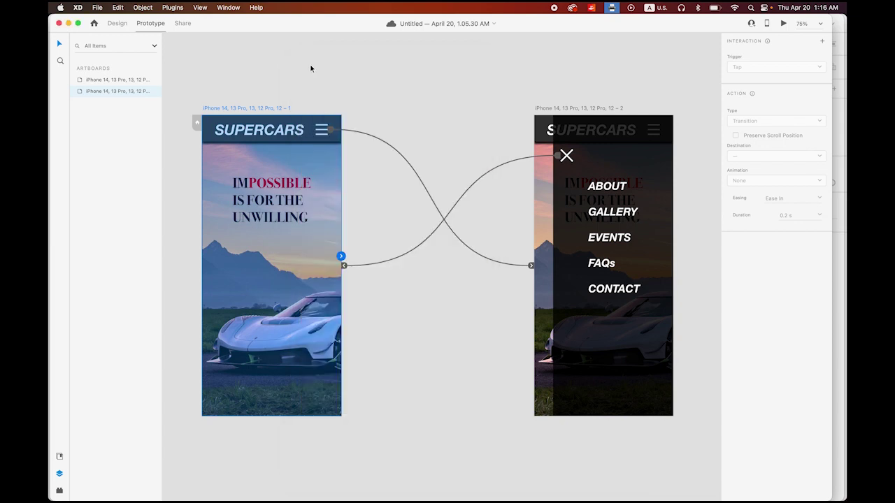
# - In Design mode, move the grey menu panel up above the first artboard
pyautogui.click(119, 25)
pyautogui.click(417, 99)
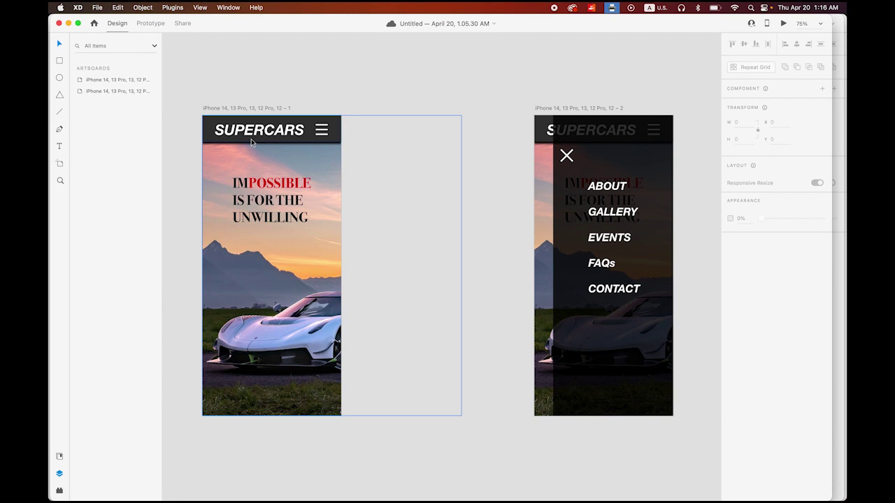
pyautogui.click(322, 169)
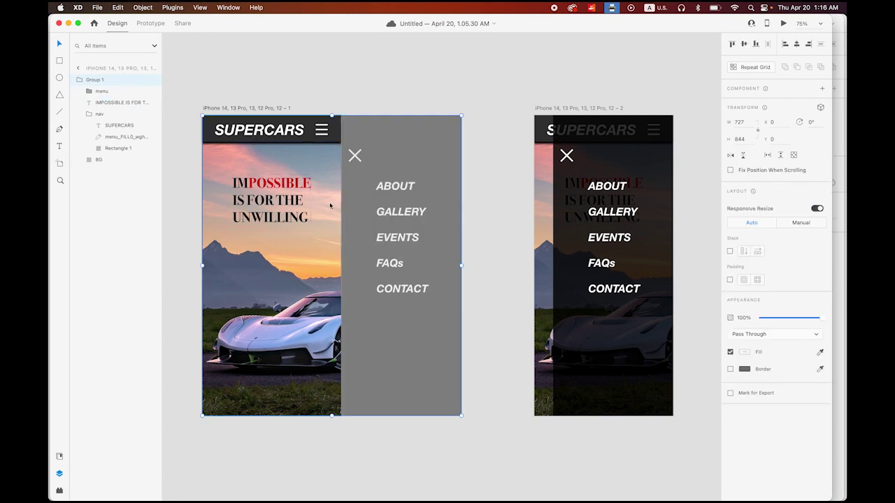
pyautogui.click(103, 93)
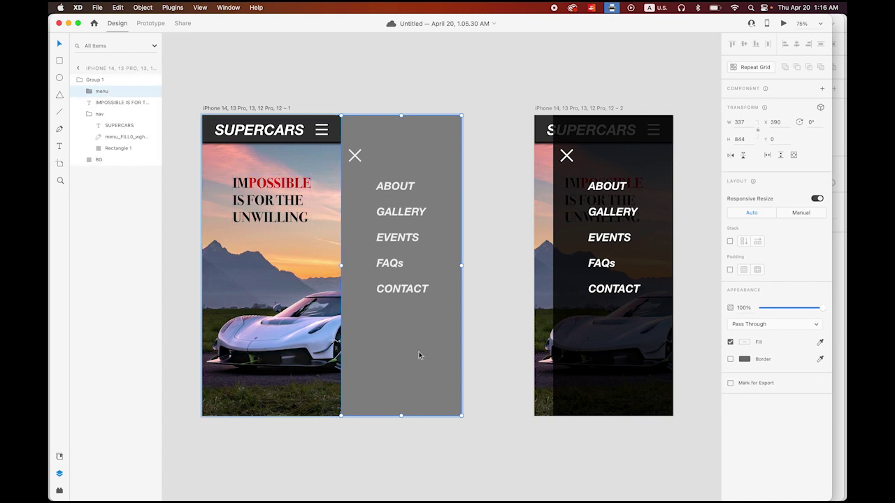
pyautogui.moveTo(417, 360); pyautogui.dragTo(296, 76)
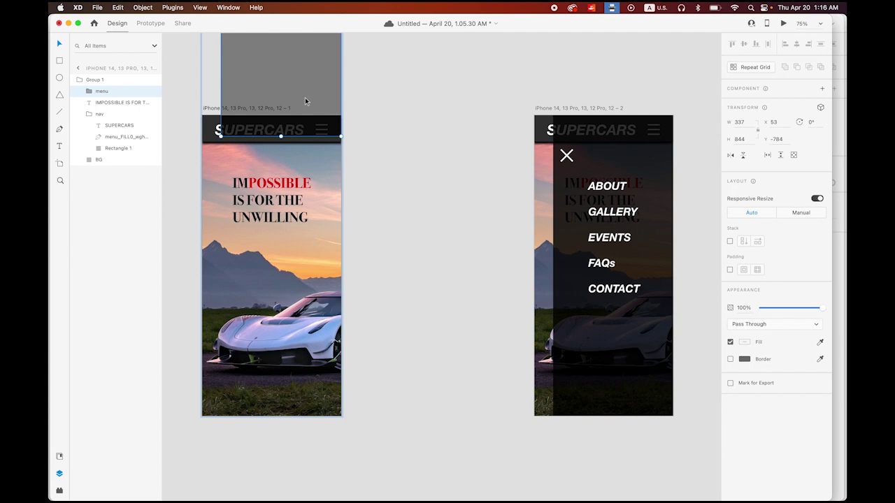
# - Reorder layers so 'nav' sits above 'menu' on both artboards
pyautogui.click(100, 115)
pyautogui.click(87, 115)
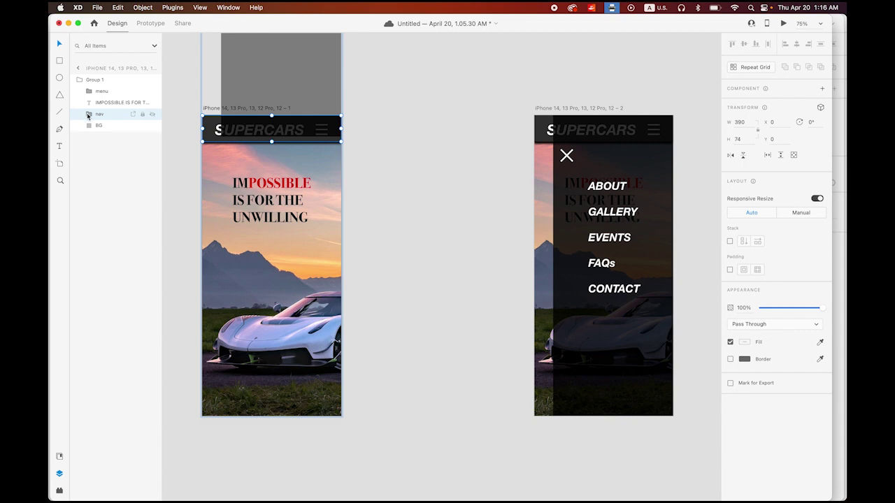
pyautogui.moveTo(88, 115); pyautogui.dragTo(90, 89)
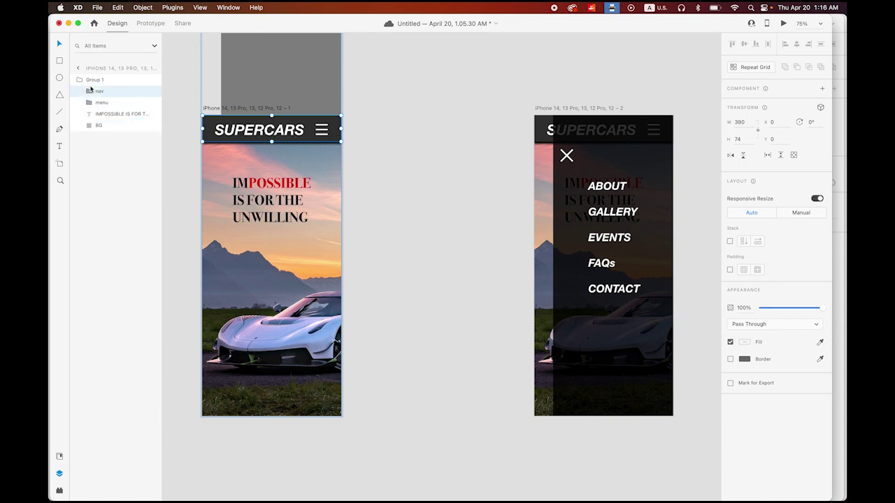
pyautogui.click(604, 169)
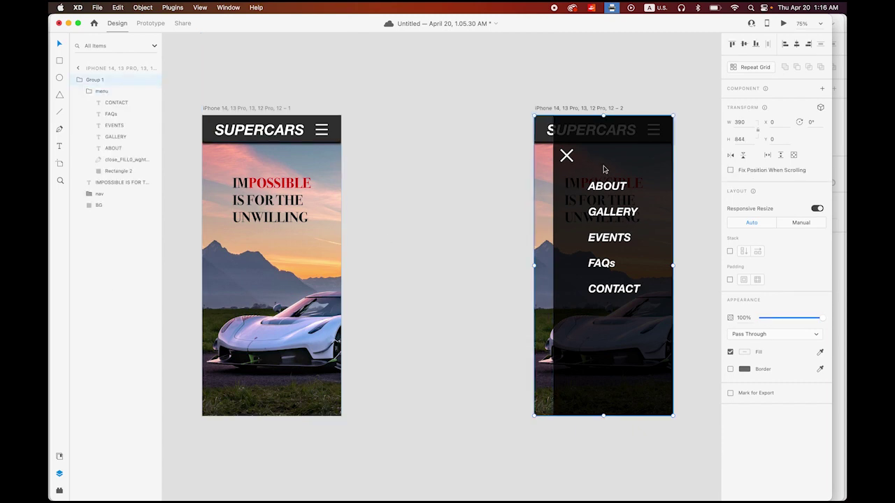
pyautogui.click(88, 92)
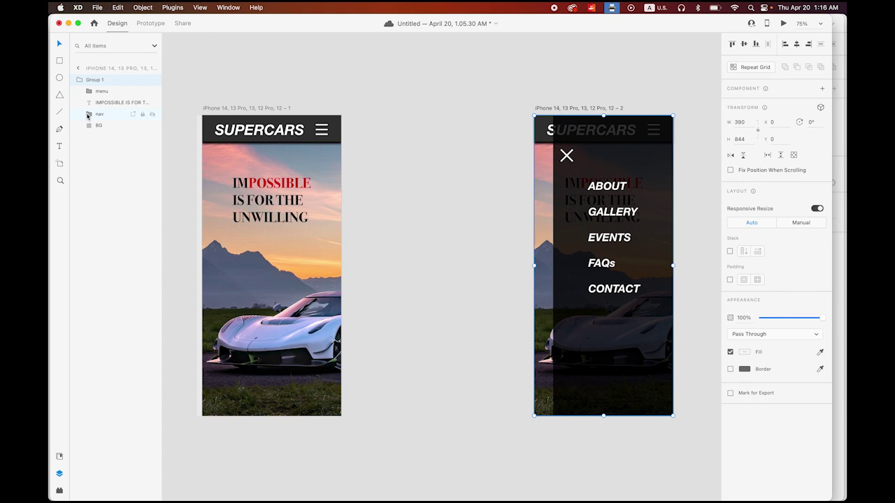
pyautogui.moveTo(87, 116); pyautogui.dragTo(91, 87)
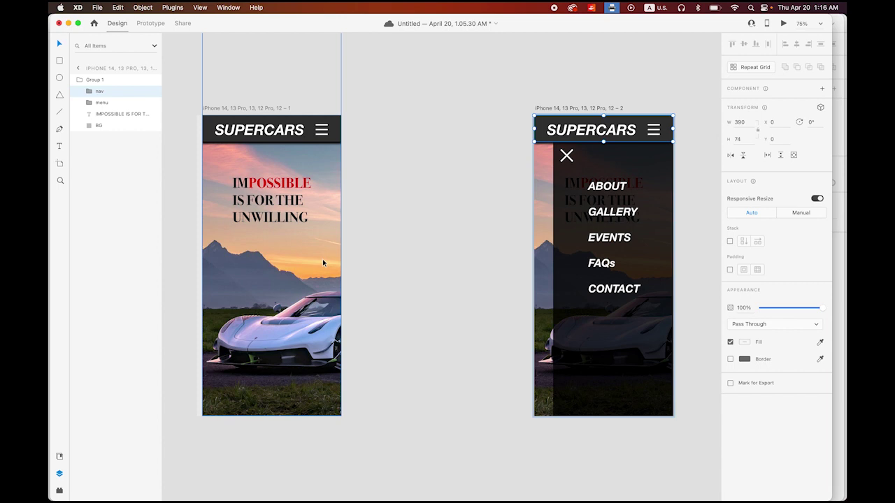
# - Select the first artboard and launch the preview
pyautogui.click(234, 111)
pyautogui.click(234, 112)
pyautogui.click(783, 23)
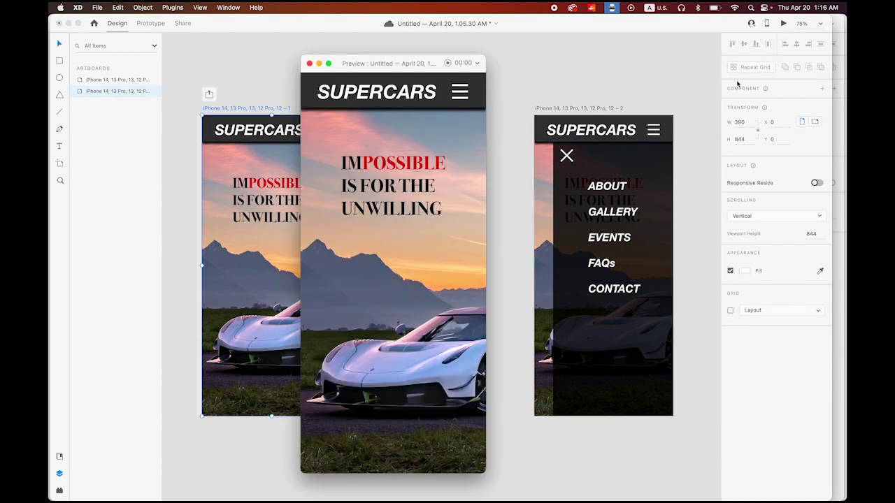
# - Toggle the menu open and closed twice under the SUPERCARS header, then exit the preview
pyautogui.click(460, 93)
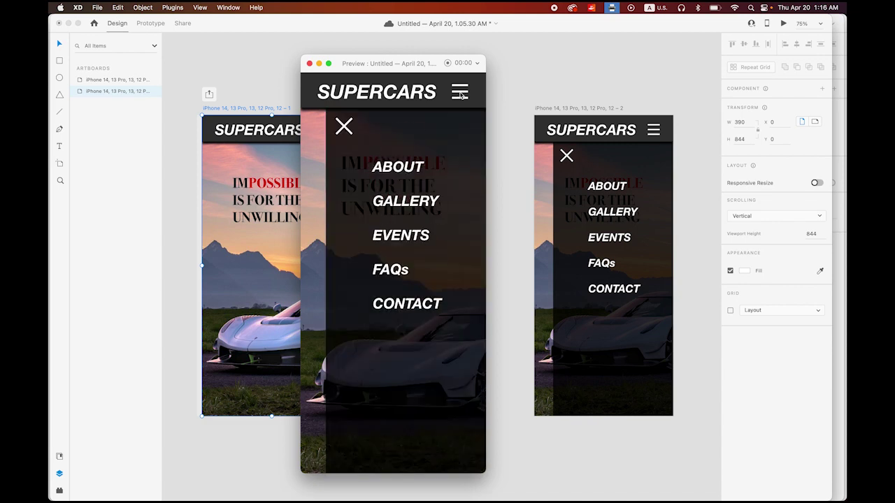
pyautogui.click(344, 126)
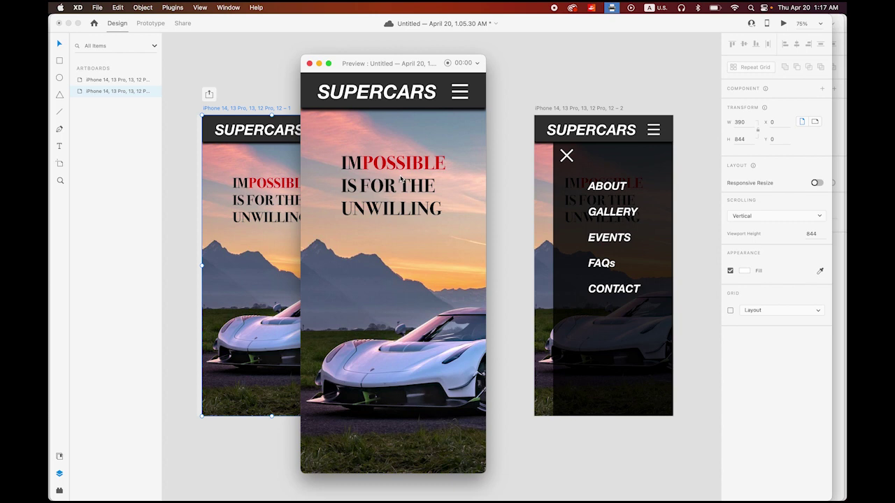
pyautogui.click(467, 97)
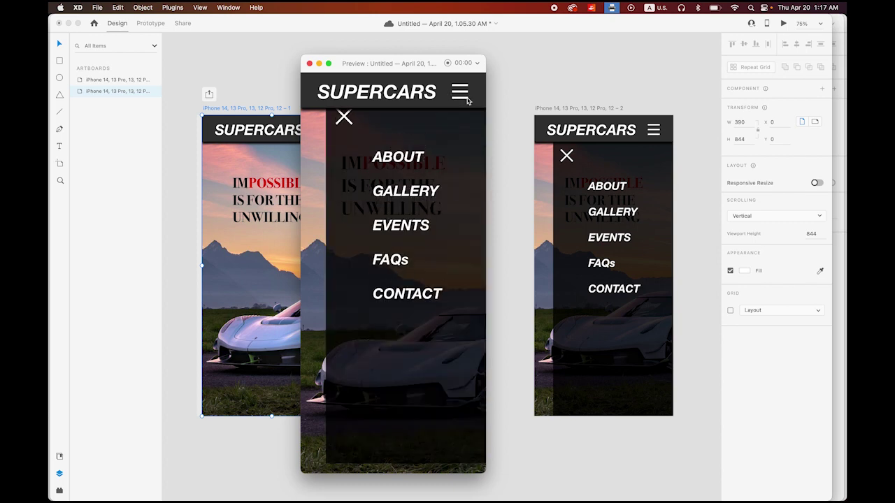
pyautogui.click(344, 128)
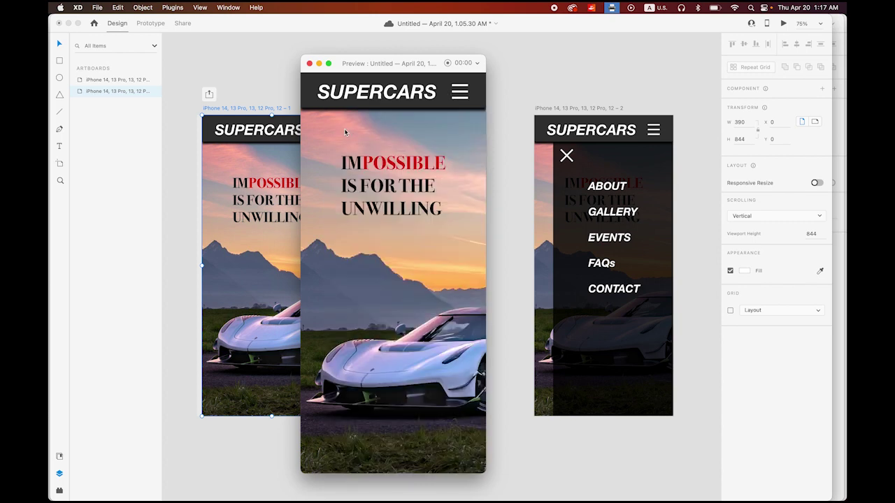
pyautogui.click(310, 63)
pyautogui.click(475, 153)
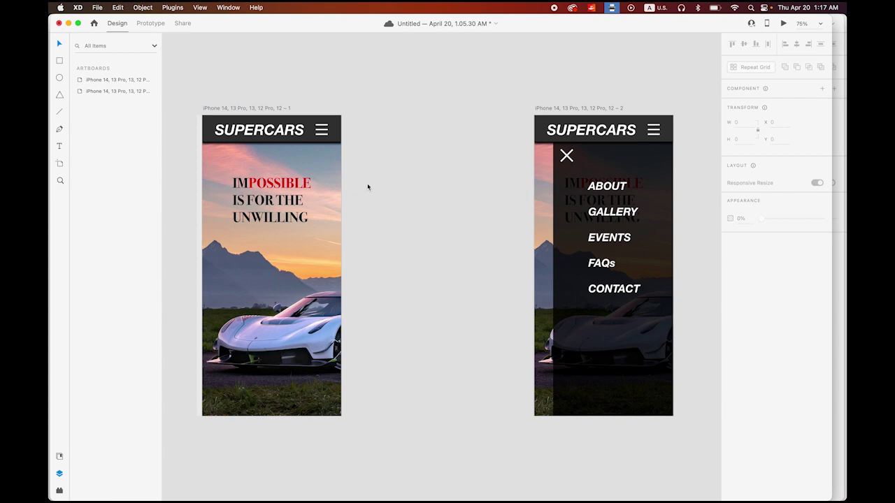
# - In Prototype mode, set the hamburger icon's Auto-Animate transition duration to 1 s
pyautogui.click(158, 23)
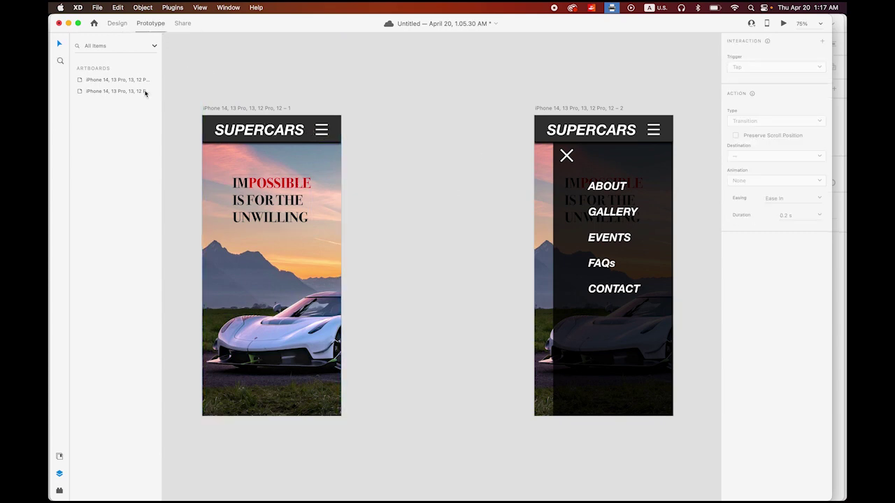
pyautogui.click(338, 133)
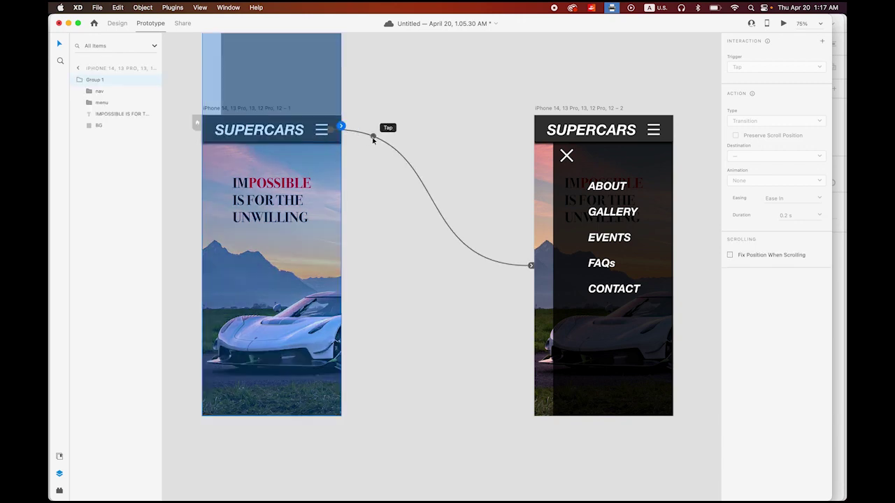
pyautogui.click(372, 139)
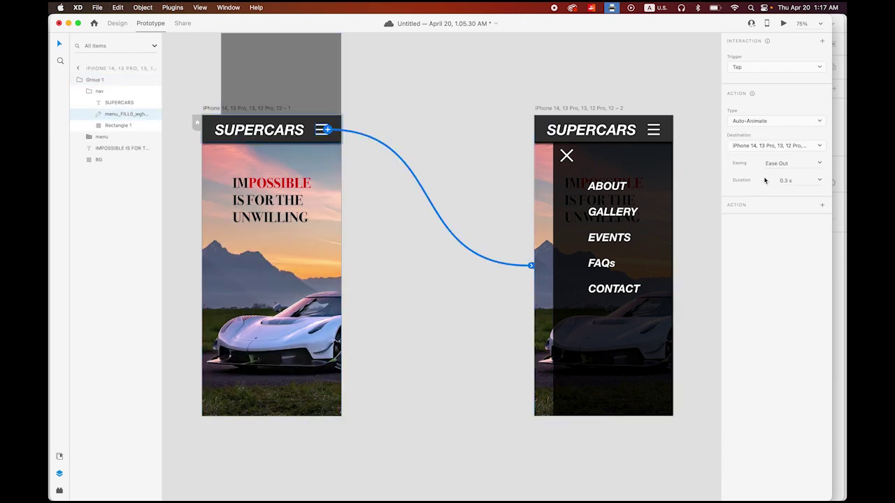
pyautogui.click(820, 180)
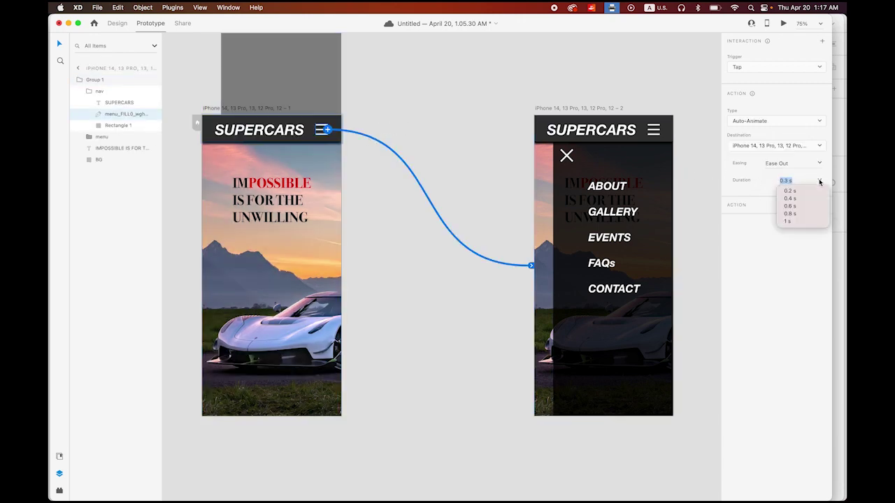
pyautogui.click(786, 222)
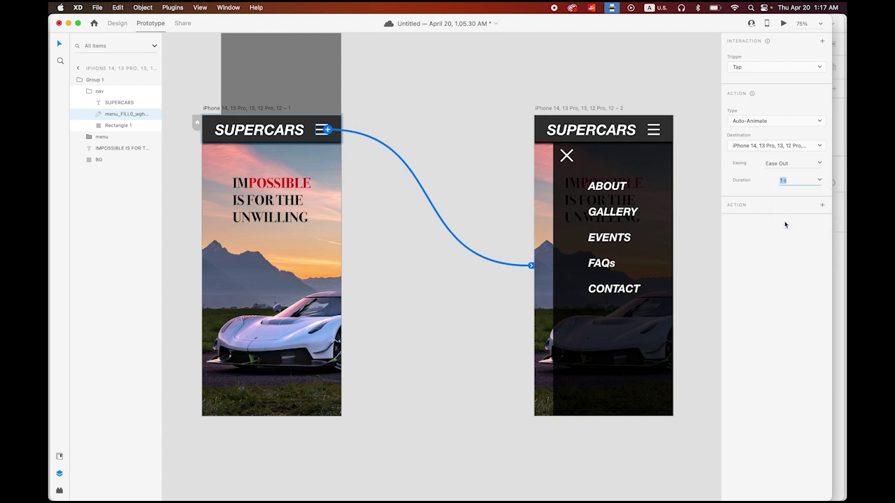
# - Set the close X icon's Auto-Animate transition duration to 1 s
pyautogui.click(566, 155)
pyautogui.doubleClick(567, 155)
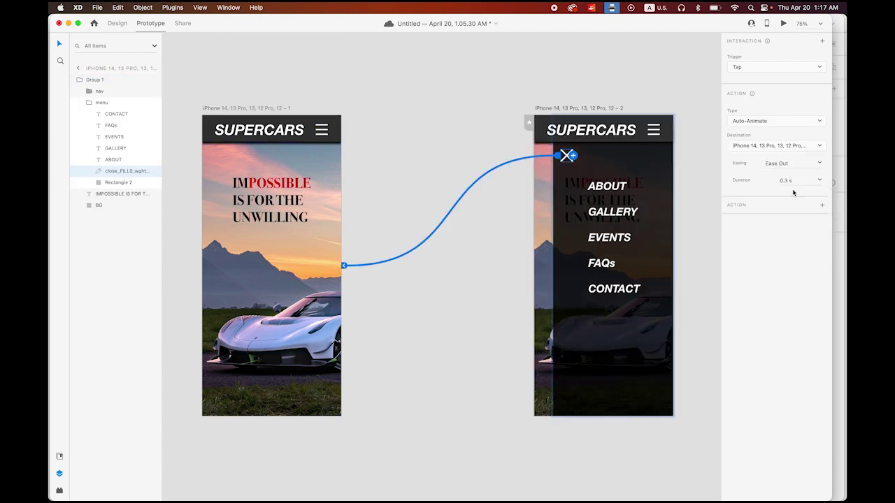
pyautogui.click(820, 182)
pyautogui.click(788, 221)
# - Preview the first artboard and open and close the menu twice to check the 1 s animation
pyautogui.click(278, 110)
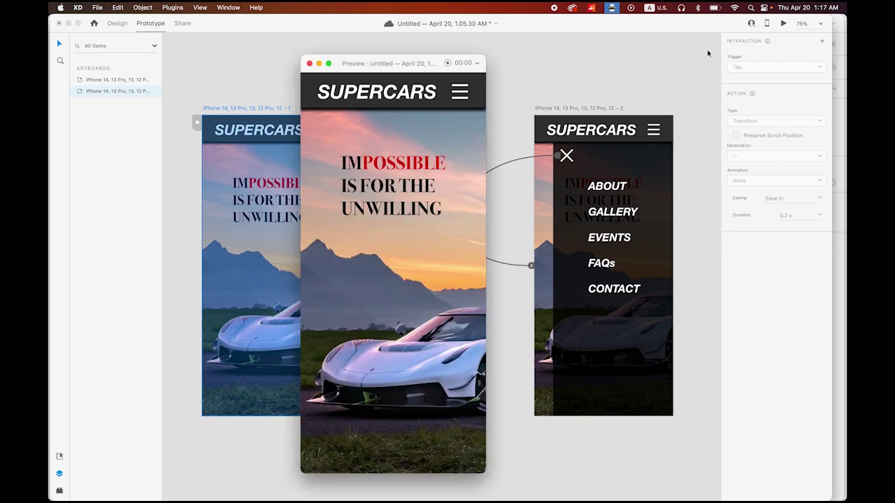
pyautogui.click(783, 23)
pyautogui.click(460, 93)
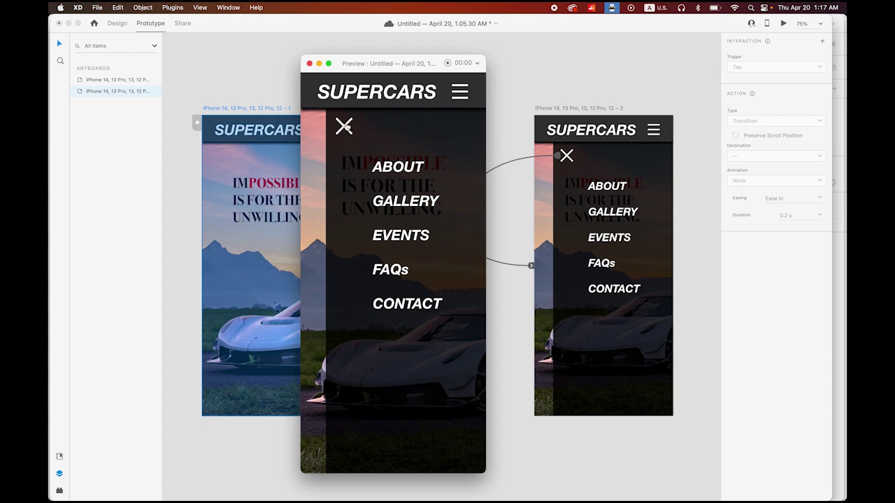
pyautogui.click(344, 125)
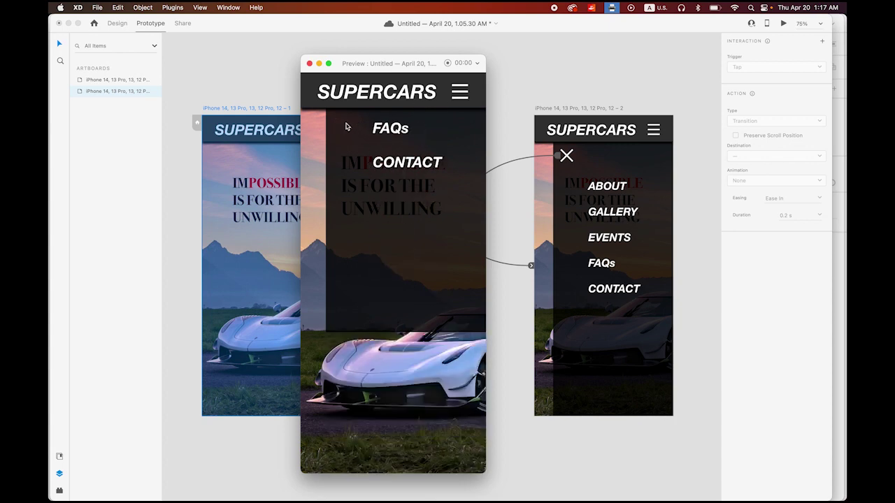
pyautogui.click(461, 93)
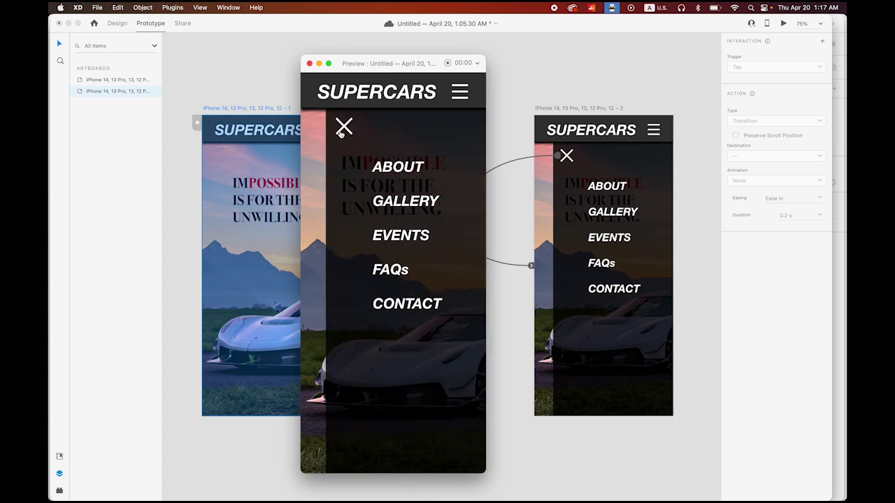
pyautogui.click(344, 127)
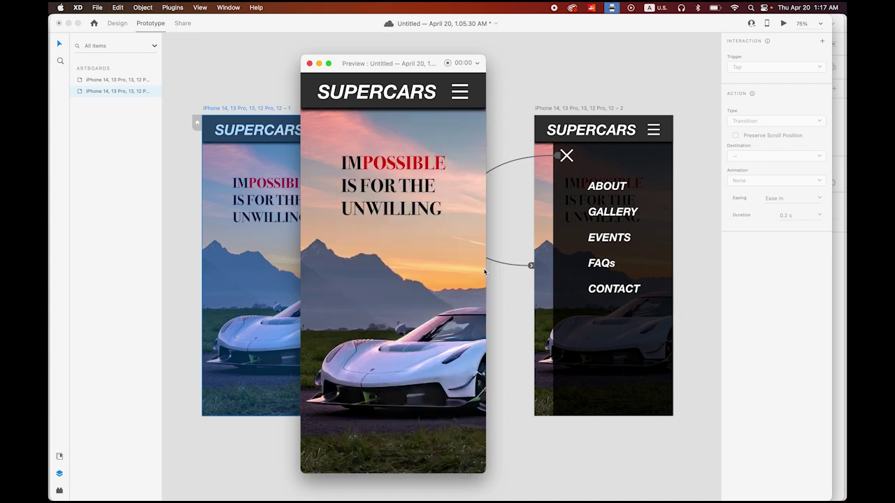